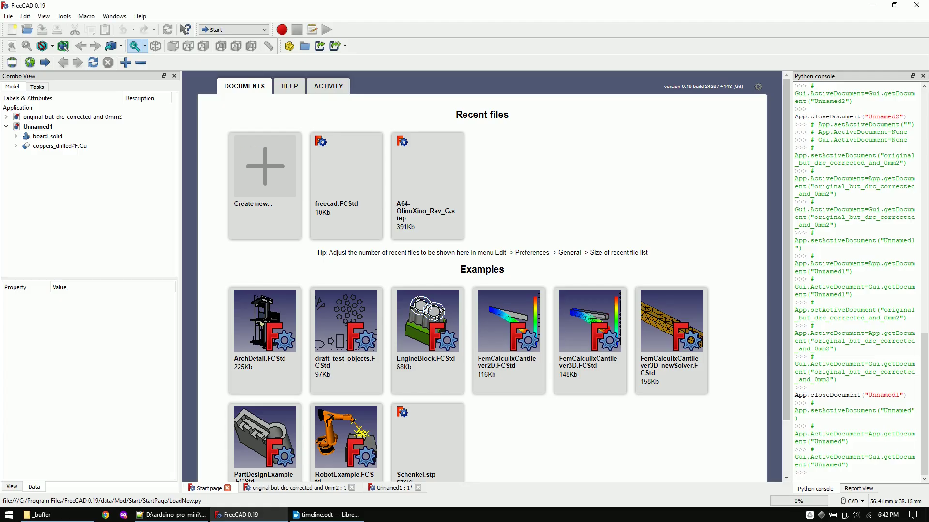
- Create a new document and run the FreeCAD-OpenEMS-Export macro from the recent macros
{"action": "left_click", "coordinate": [251, 159]}
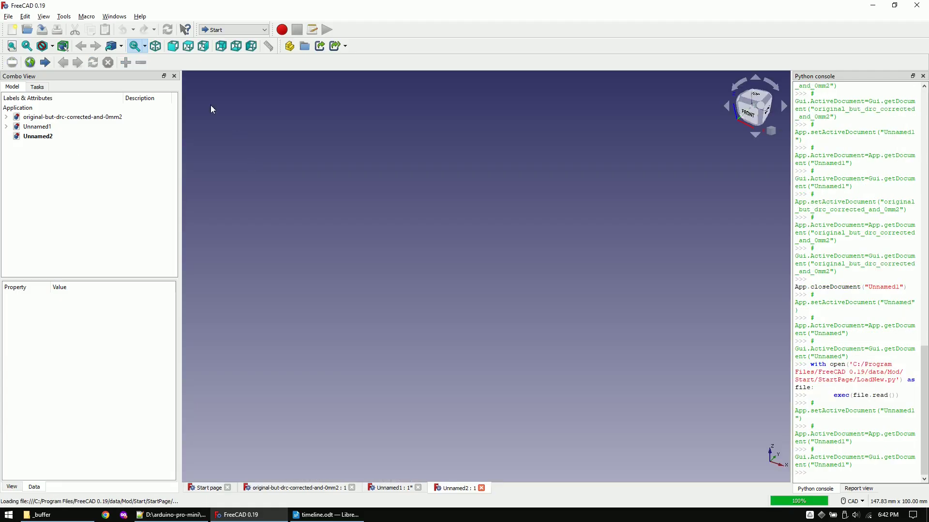
{"action": "left_click", "coordinate": [87, 17]}
{"action": "left_click", "coordinate": [133, 62]}
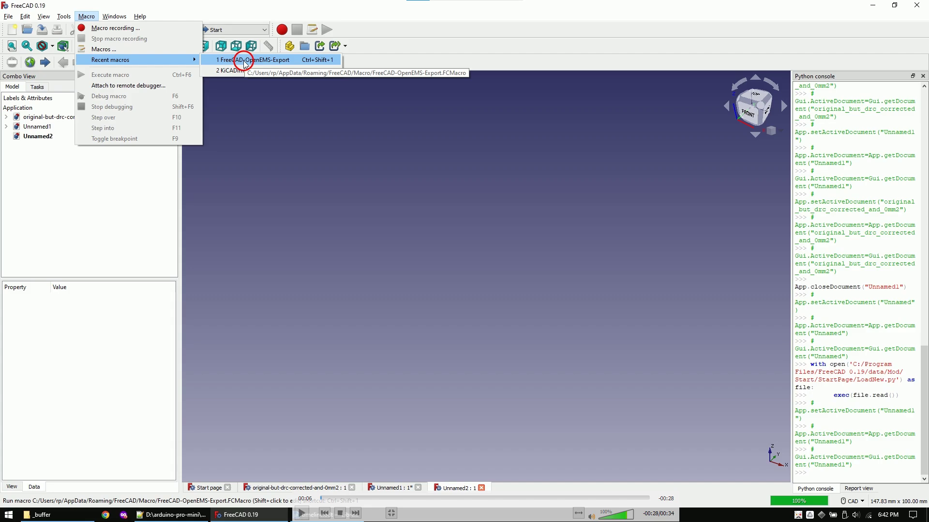
{"action": "left_click", "coordinate": [244, 62]}
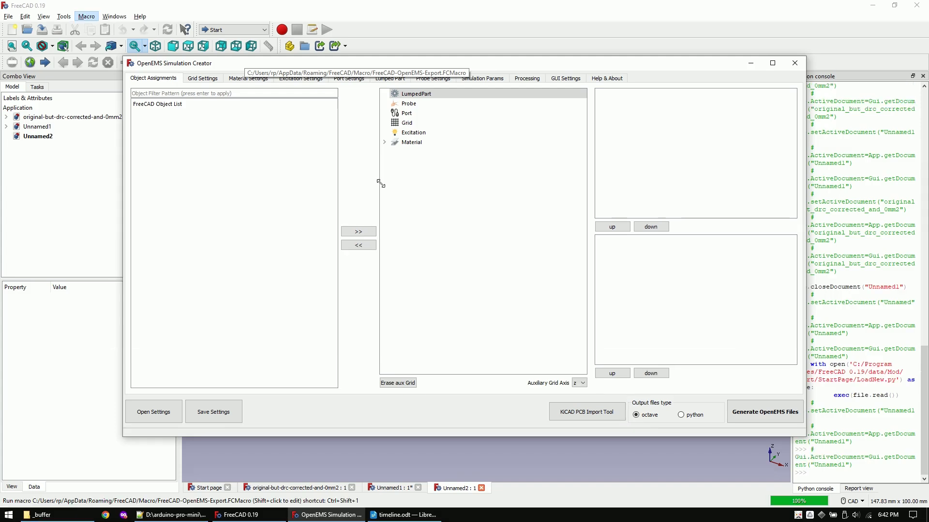
- Import arduino-pro-mini.kicad_pcb with the KiCad PCB Import Tool, fusing the coppers
{"action": "left_click", "coordinate": [599, 416]}
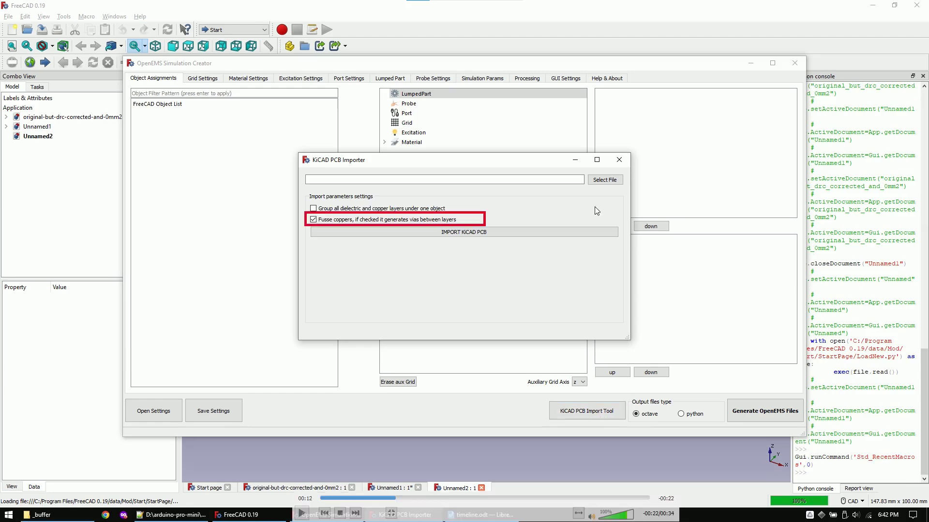
{"action": "left_click", "coordinate": [598, 179]}
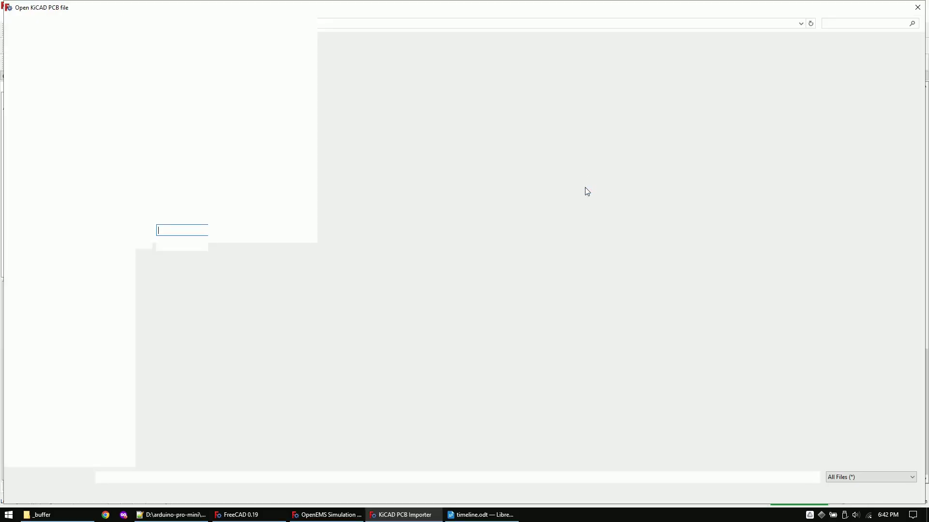
{"action": "double_click", "coordinate": [217, 85]}
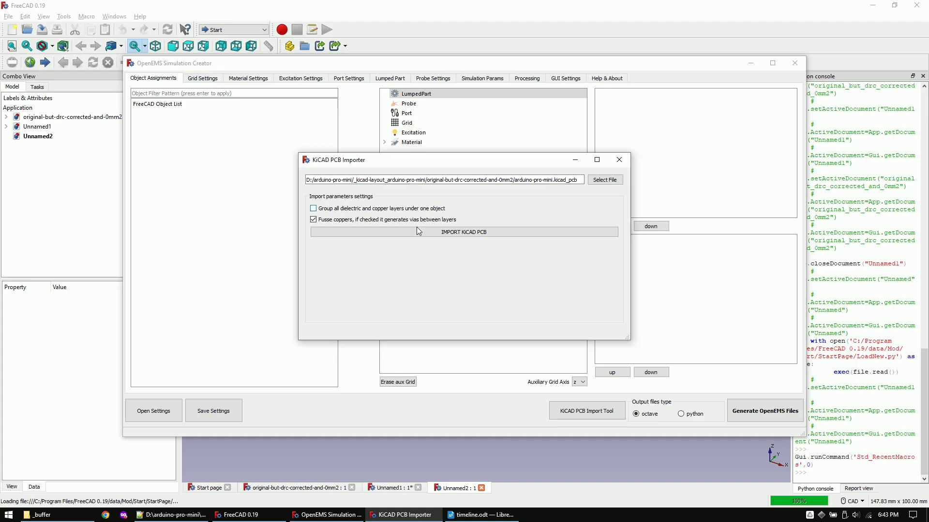
{"action": "left_click", "coordinate": [467, 232]}
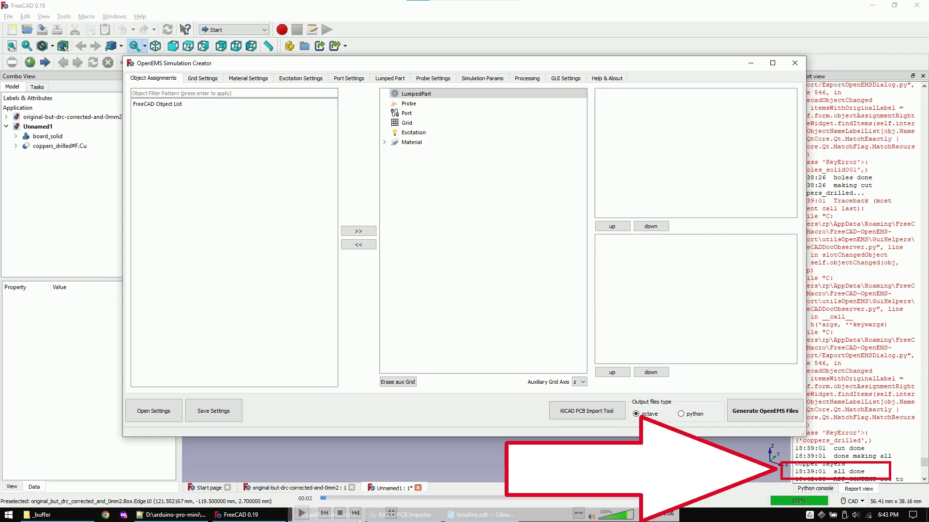
{"action": "left_click", "coordinate": [404, 515]}
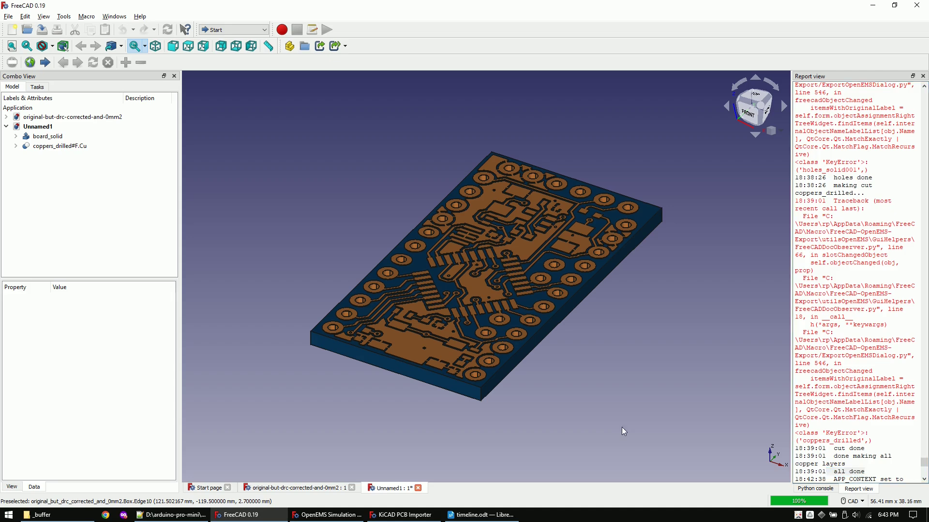
- Copy coppers_fuse#F.Cu and holes_solid001#F.Cu together with their dependencies
{"action": "left_click", "coordinate": [16, 146]}
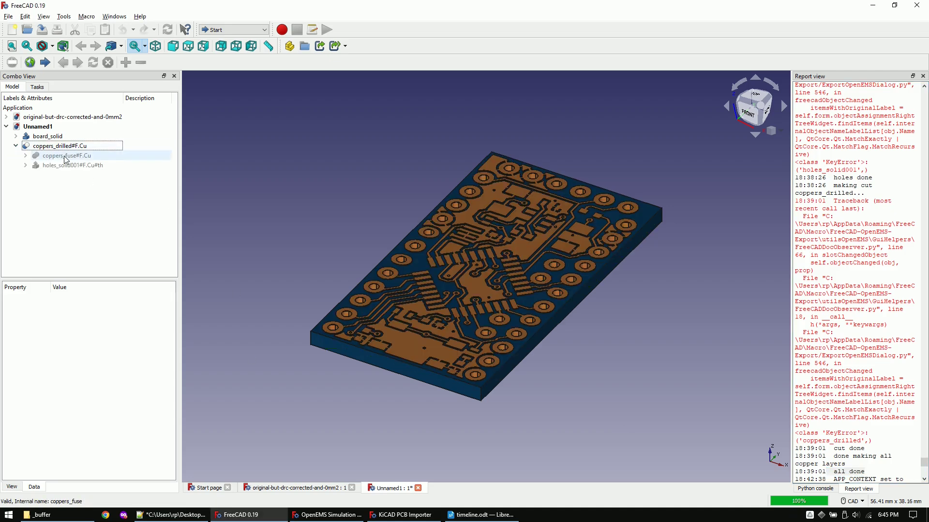
{"action": "left_click", "coordinate": [63, 156]}
{"action": "left_click", "coordinate": [74, 166], "text": "ctrl"}
{"action": "left_click", "coordinate": [25, 17]}
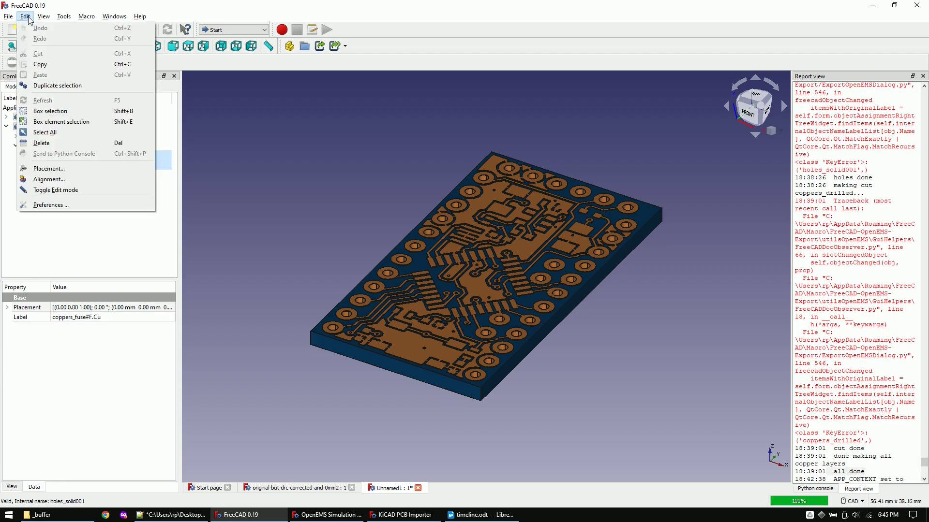
{"action": "left_click", "coordinate": [56, 71]}
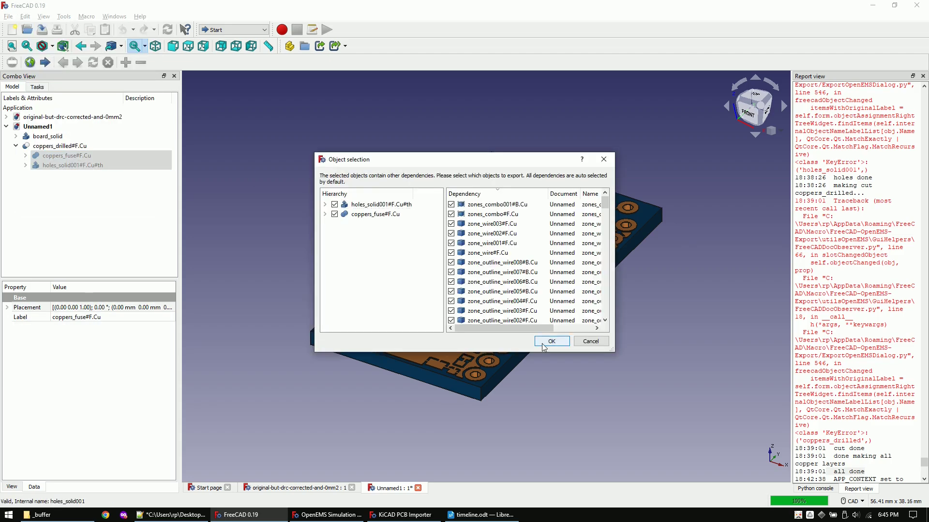
{"action": "left_click", "coordinate": [551, 342]}
- Paste the copied objects and select both pasted copies
{"action": "left_click", "coordinate": [25, 17]}
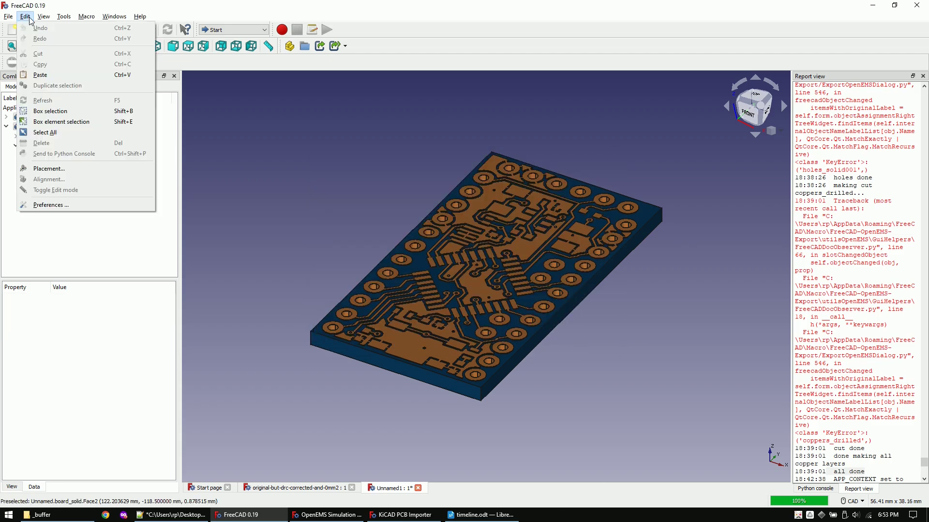
{"action": "left_click", "coordinate": [58, 75]}
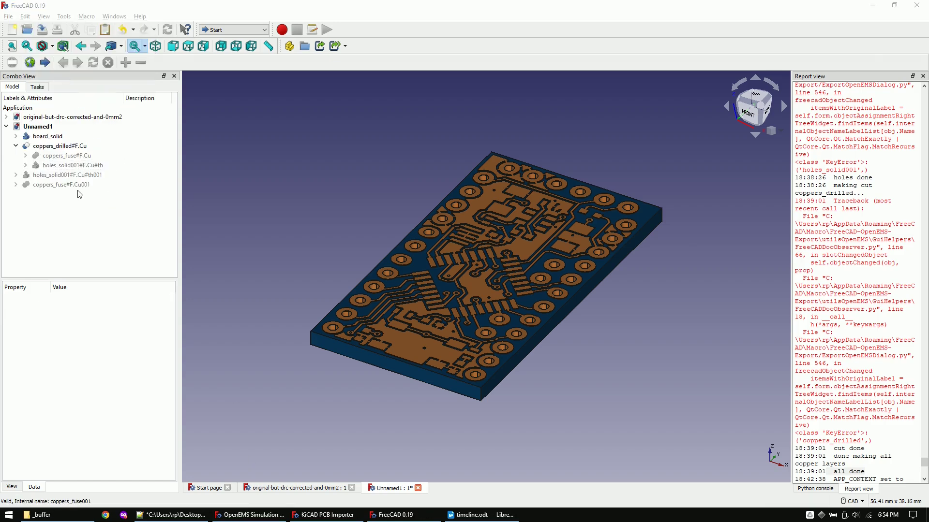
{"action": "left_click", "coordinate": [71, 184]}
{"action": "left_click", "coordinate": [80, 174], "text": "ctrl"}
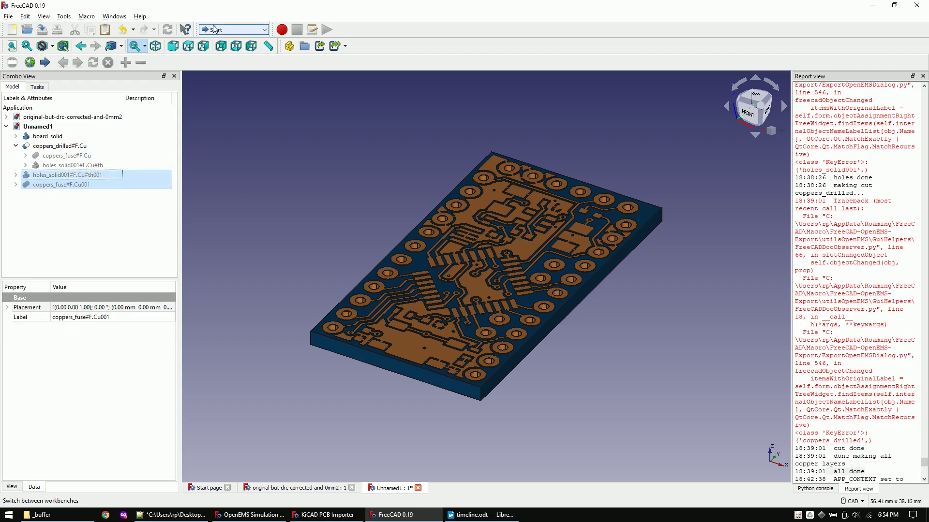
{"action": "left_click", "coordinate": [233, 29]}
- Fuse the pasted copper and hole solid in the Part workbench, then make a simple copy of the Fusion
{"action": "left_click", "coordinate": [235, 119]}
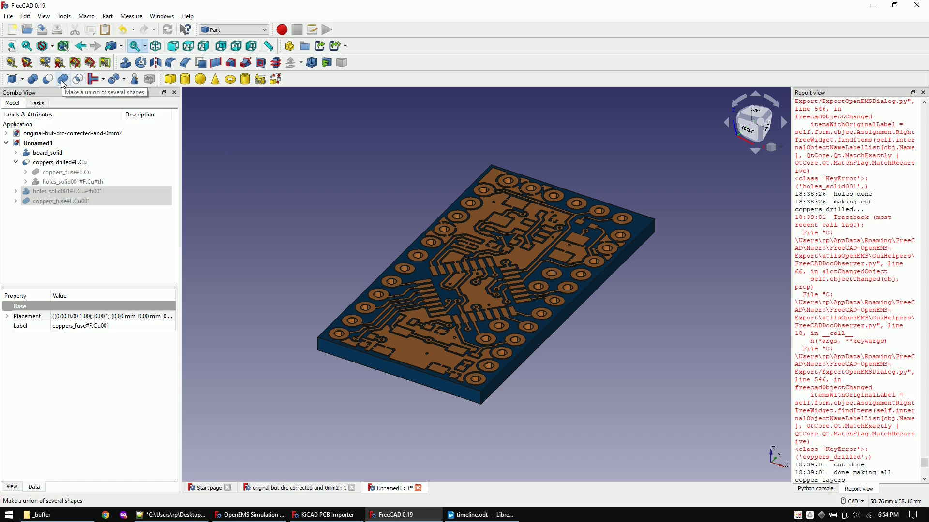
{"action": "left_click", "coordinate": [63, 80]}
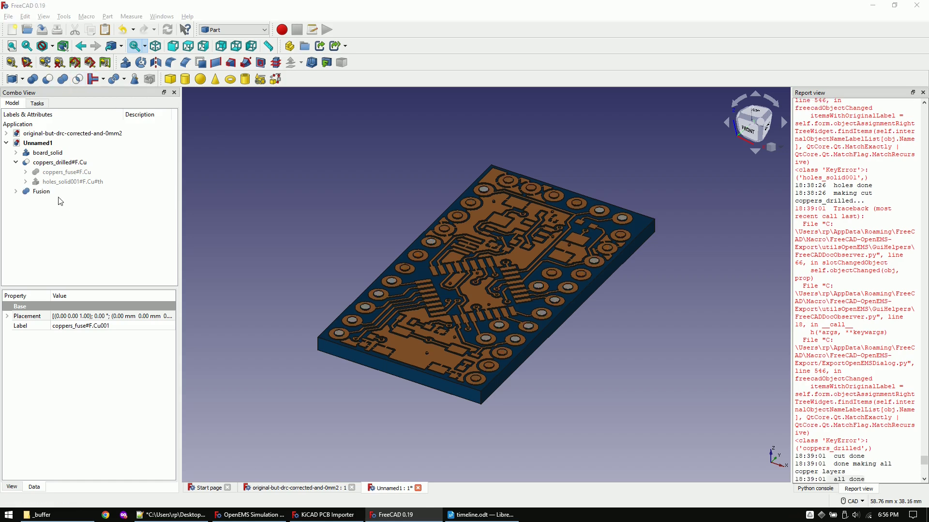
{"action": "left_click", "coordinate": [42, 192]}
{"action": "left_click", "coordinate": [107, 16]}
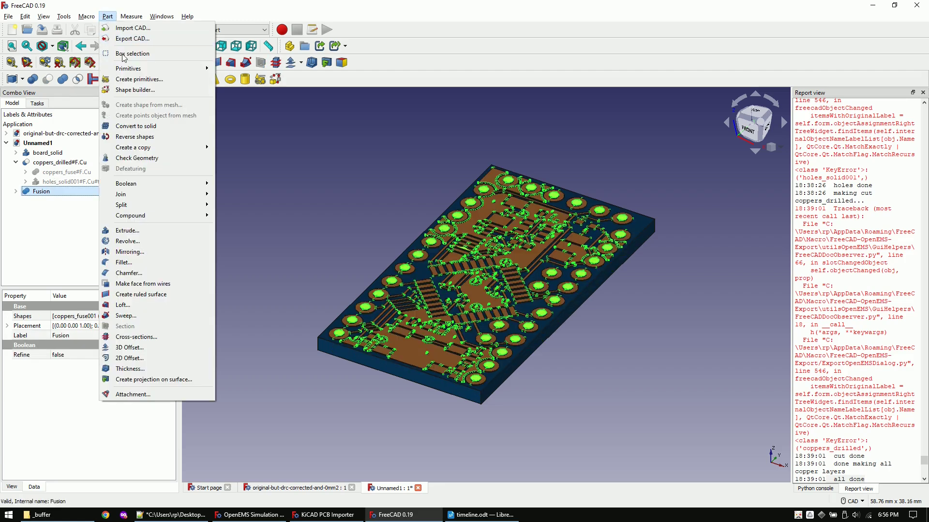
{"action": "mouse_move", "coordinate": [159, 148]}
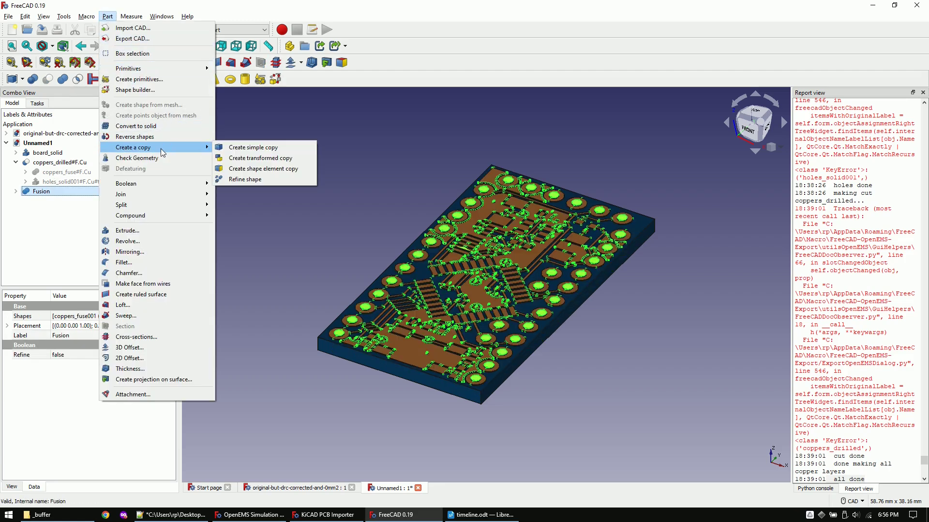
{"action": "left_click", "coordinate": [255, 149]}
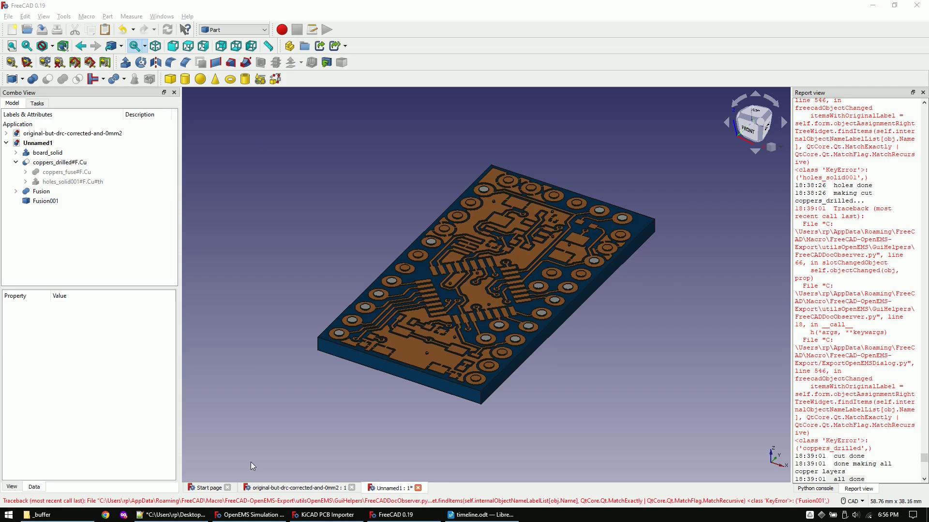
- Make a simple copy of board_solid
{"action": "left_click", "coordinate": [45, 153]}
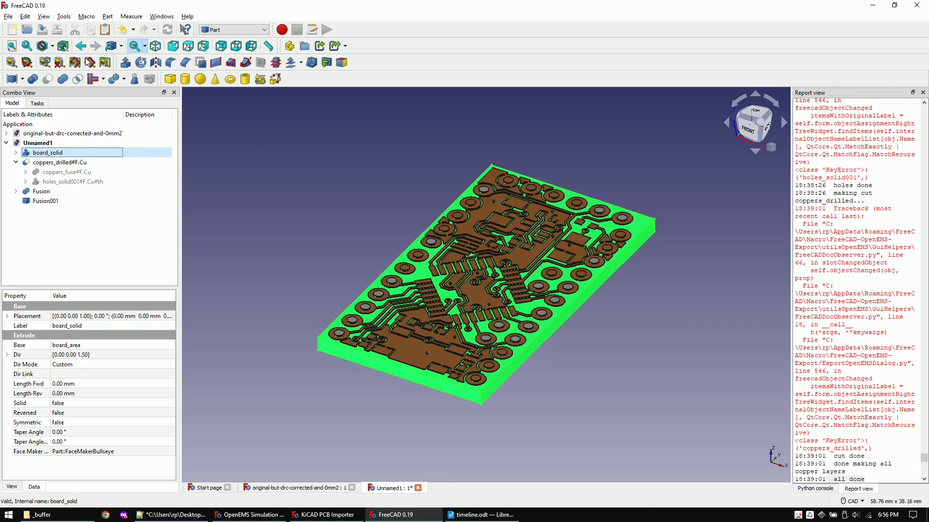
{"action": "left_click", "coordinate": [107, 17]}
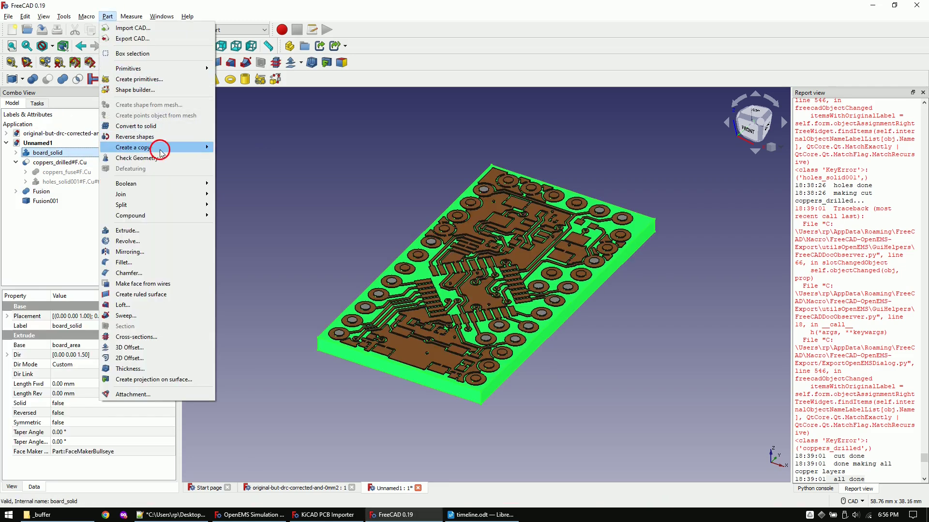
{"action": "mouse_move", "coordinate": [160, 147]}
{"action": "left_click", "coordinate": [249, 148]}
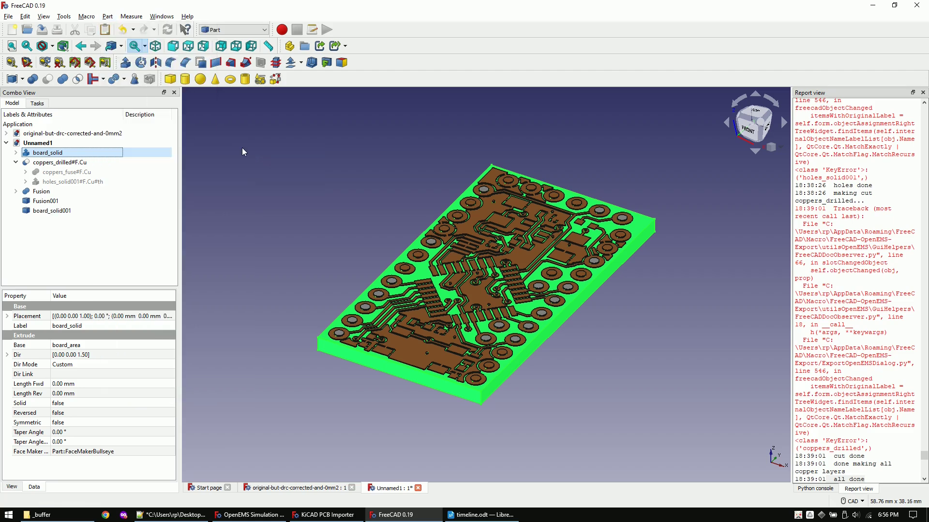
- Delete the leftover source objects, keeping Fusion001 and board_solid001
{"action": "left_click", "coordinate": [42, 191]}
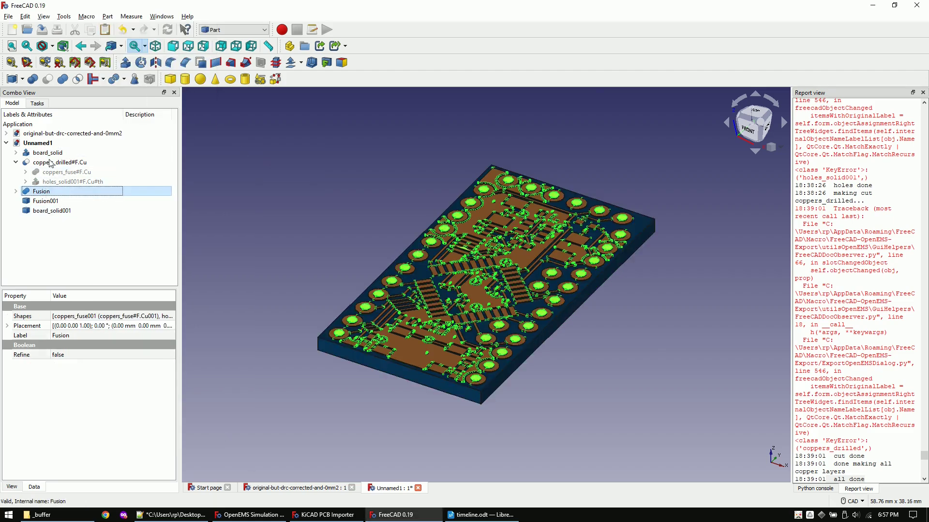
{"action": "left_click", "coordinate": [51, 154], "text": "shift"}
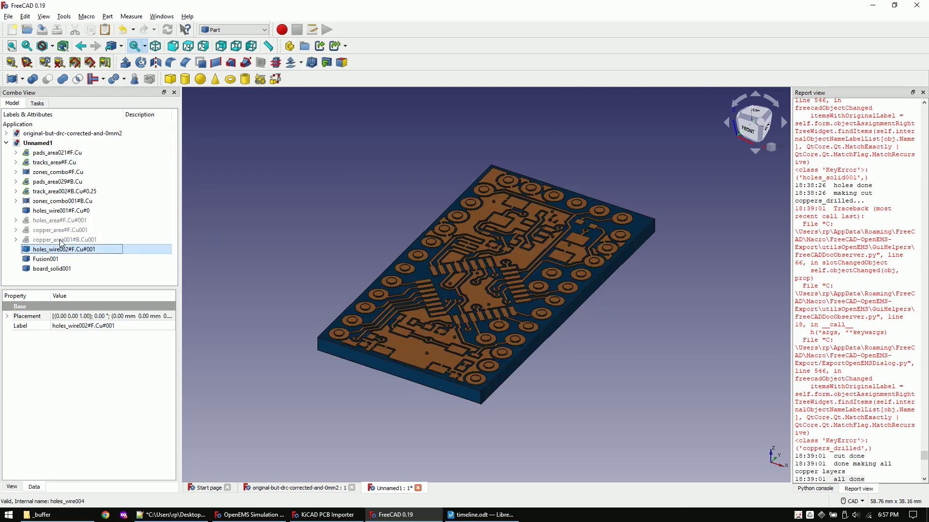
{"action": "left_click", "coordinate": [63, 241]}
{"action": "scroll", "coordinate": [84, 255], "scroll_direction": "up", "scroll_amount": 15}
{"action": "left_click", "coordinate": [62, 151]}
{"action": "left_click", "coordinate": [66, 250], "text": "shift"}
{"action": "key", "text": "Delete"}
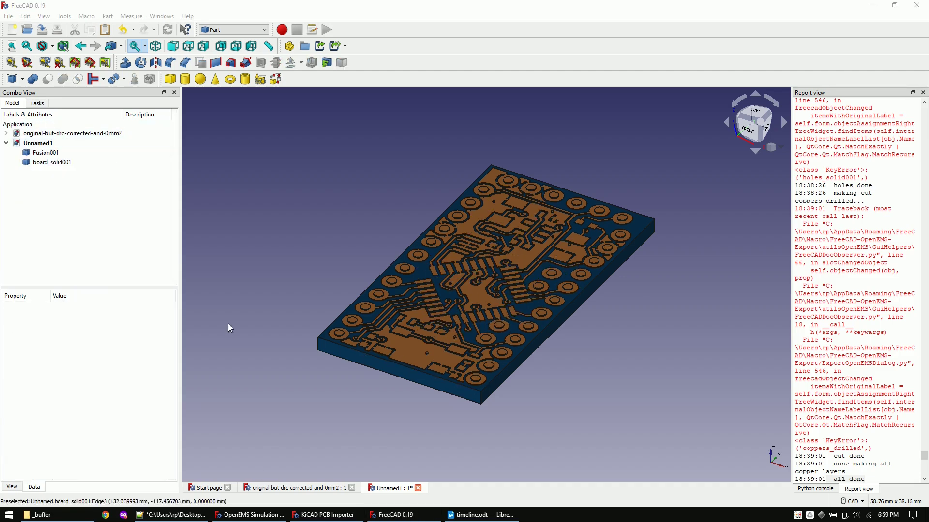
- Add a cube and rename it air
{"action": "left_click", "coordinate": [170, 79]}
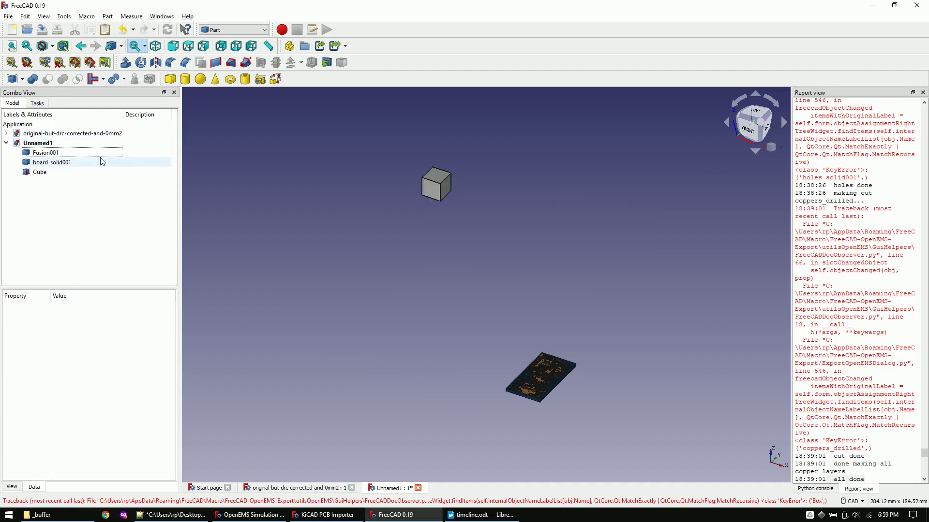
{"action": "left_click", "coordinate": [40, 172]}
{"action": "key", "text": "F2"}
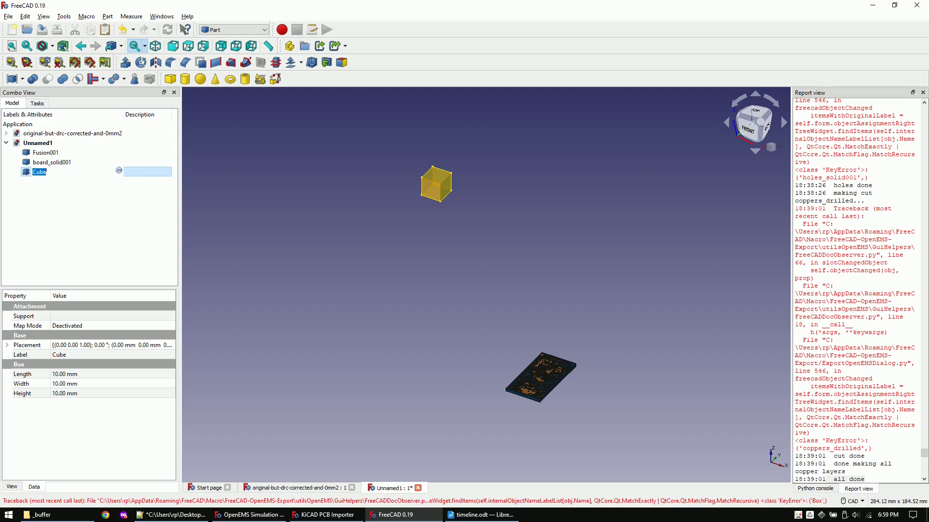
{"action": "type", "text": "air"}
{"action": "key", "text": "Return"}
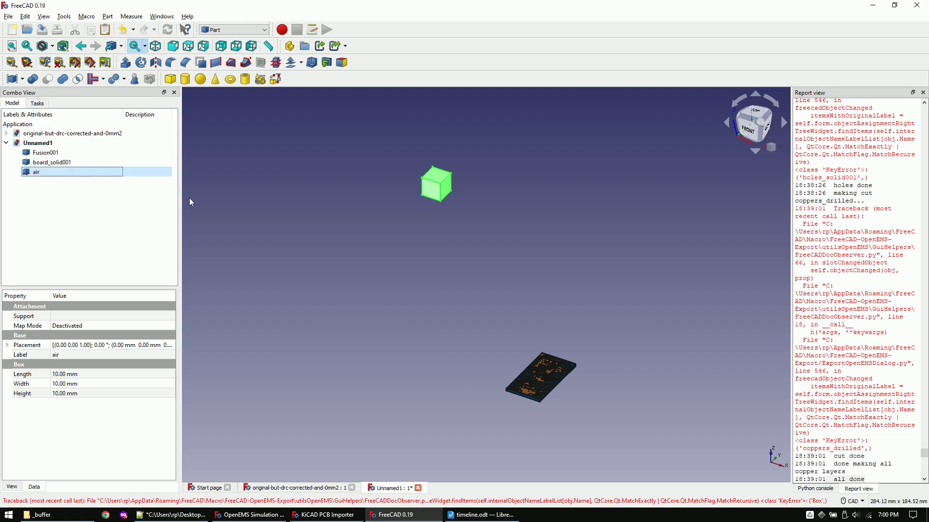
- Set the air box position to x 113, y -120, z -1 mm
{"action": "key", "text": "1"}
{"action": "left_click", "coordinate": [8, 345]}
{"action": "left_click", "coordinate": [17, 374]}
{"action": "left_click", "coordinate": [70, 383]}
{"action": "scroll", "coordinate": [70, 384], "scroll_direction": "up", "scroll_amount": 20}
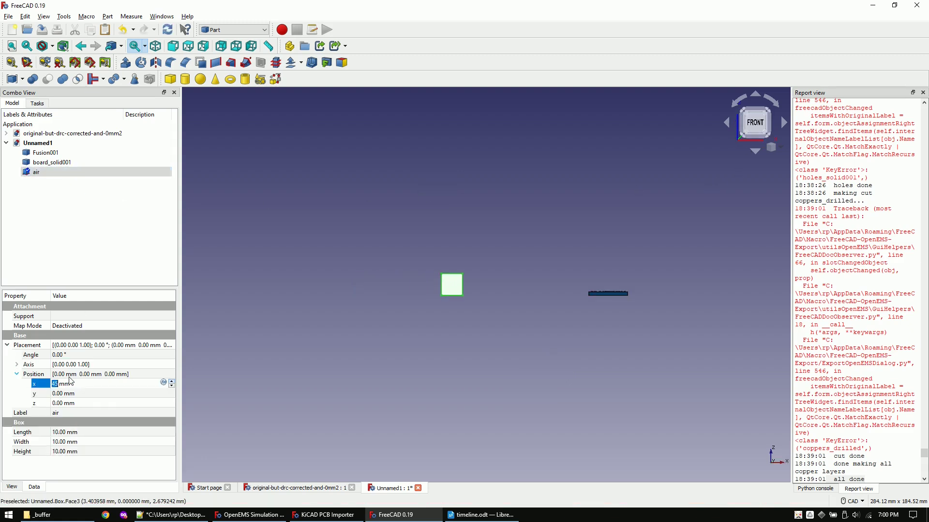
{"action": "key", "text": "Tab"}
{"action": "type", "text": "-10"}
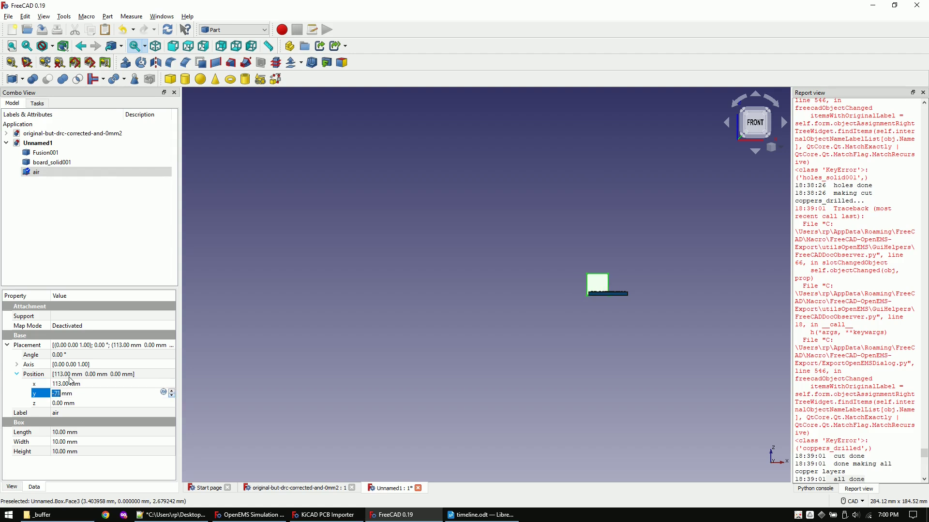
{"action": "type", "text": "-126"}
{"action": "type", "text": "-120"}
{"action": "key", "text": "Tab"}
{"action": "type", "text": "-1"}
{"action": "key", "text": "Tab"}
{"action": "key", "text": "Tab"}
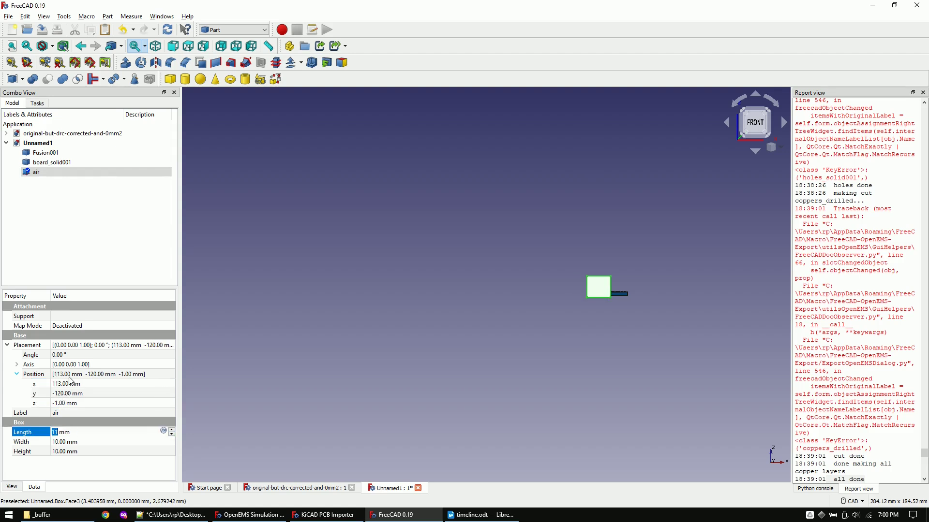
- Give the air box length 20 mm, height 3 mm and width 36 mm
{"action": "type", "text": "20"}
{"action": "key", "text": "Tab"}
{"action": "type", "text": "2"}
{"action": "type", "text": "3"}
{"action": "key", "text": "Return"}
{"action": "key", "text": "4"}
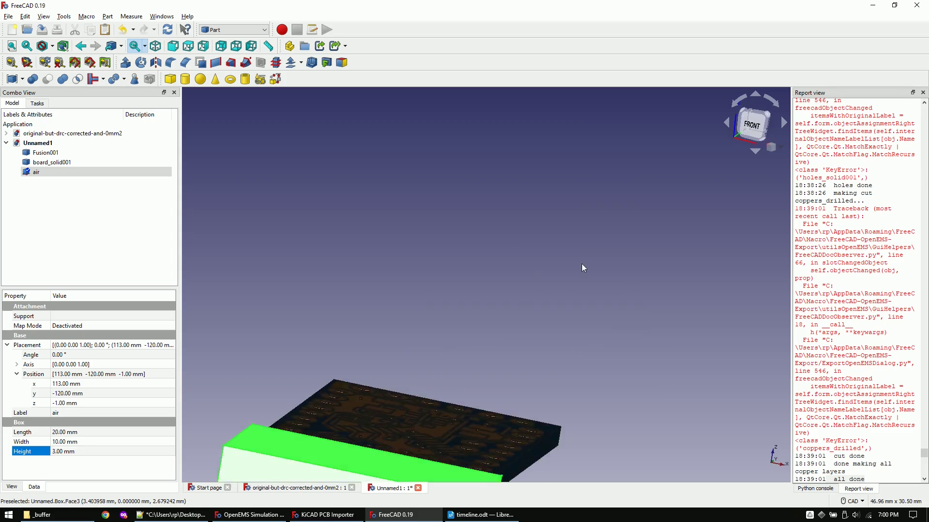
{"action": "key", "text": "2"}
{"action": "left_click", "coordinate": [65, 442]}
{"action": "type", "text": "36"}
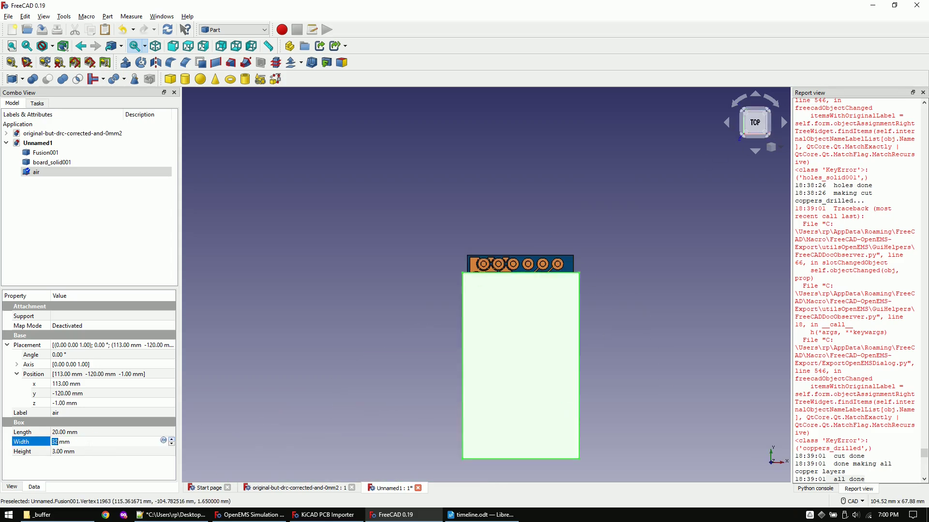
{"action": "left_click", "coordinate": [157, 50]}
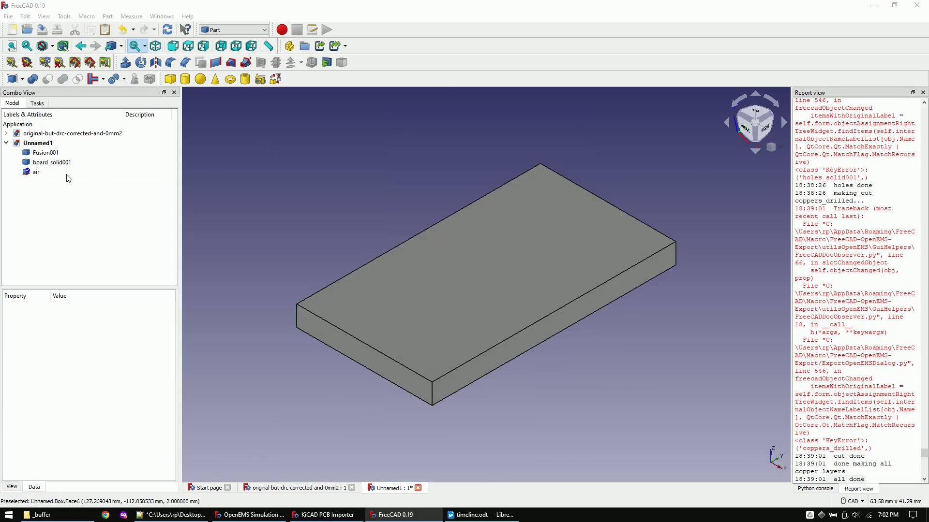
- Rename Fusion001 to copper
{"action": "left_click", "coordinate": [45, 153]}
{"action": "key", "text": "space"}
{"action": "key", "text": "F2"}
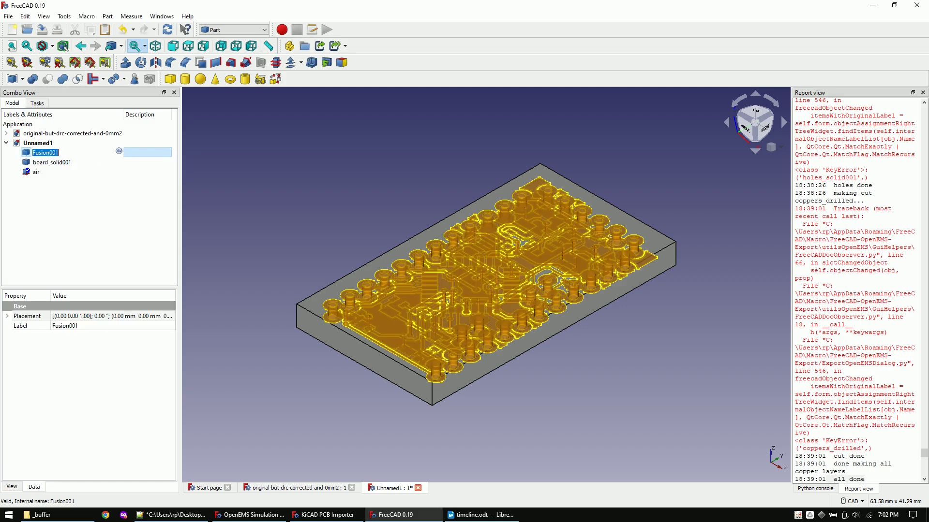
{"action": "type", "text": "copper"}
{"action": "key", "text": "Return"}
{"action": "key", "text": "space"}
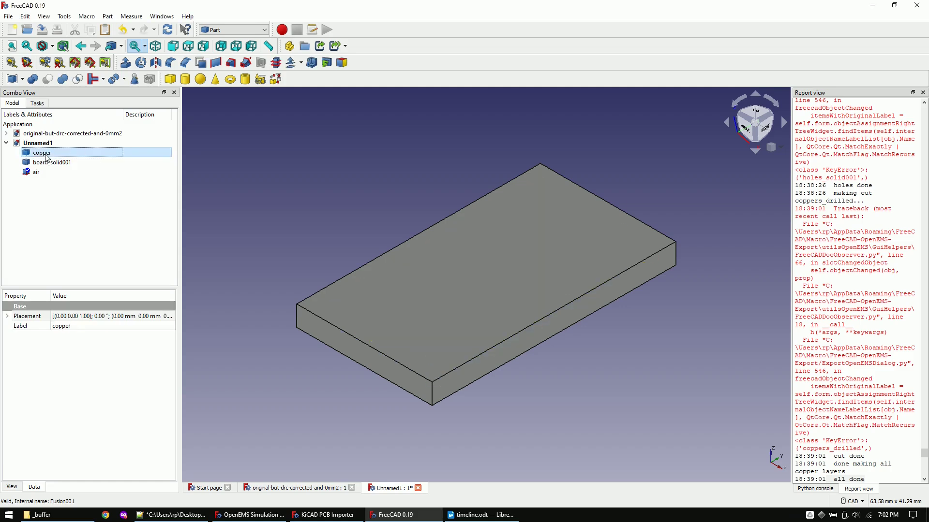
- Rename board_solid001 to fr4
{"action": "left_click", "coordinate": [62, 162]}
{"action": "key", "text": "space"}
{"action": "key", "text": "F2"}
{"action": "type", "text": "fr4"}
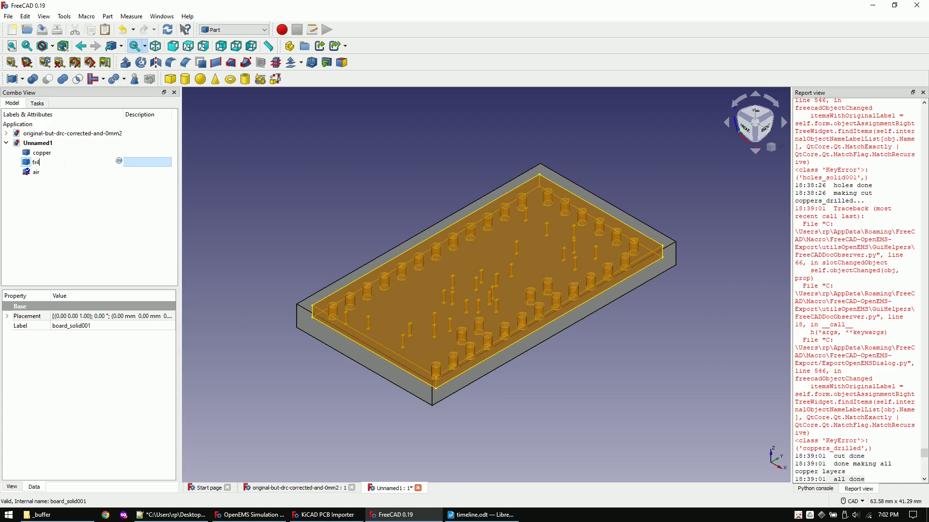
{"action": "key", "text": "Return"}
{"action": "key", "text": "space"}
- Show the air box and edit the transparency of copper, fr4 and air together
{"action": "left_click", "coordinate": [38, 172]}
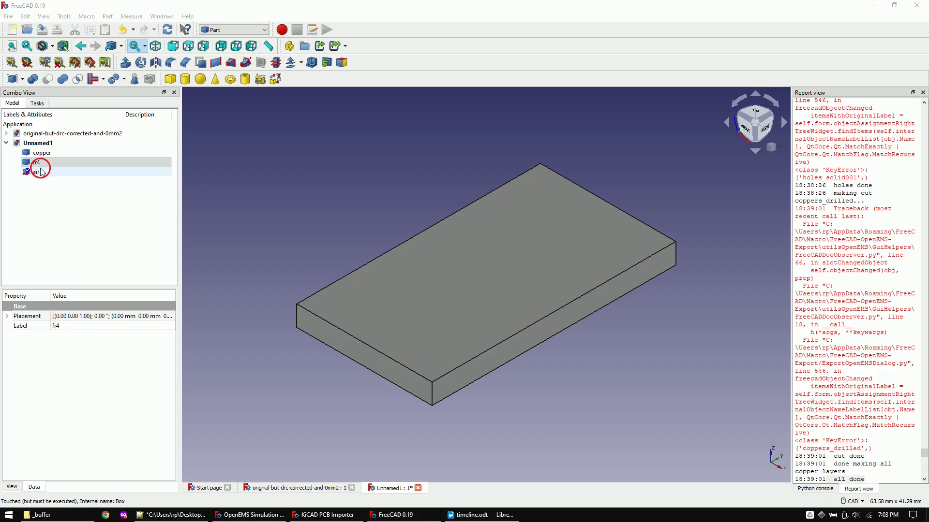
{"action": "key", "text": "space"}
{"action": "left_click", "coordinate": [52, 154], "text": "shift"}
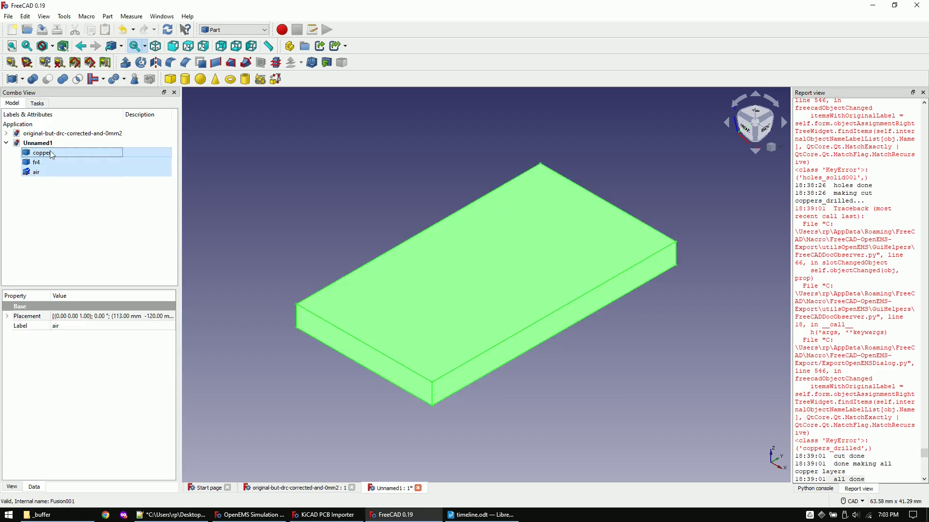
{"action": "left_click", "coordinate": [12, 487]}
{"action": "left_click", "coordinate": [63, 453]}
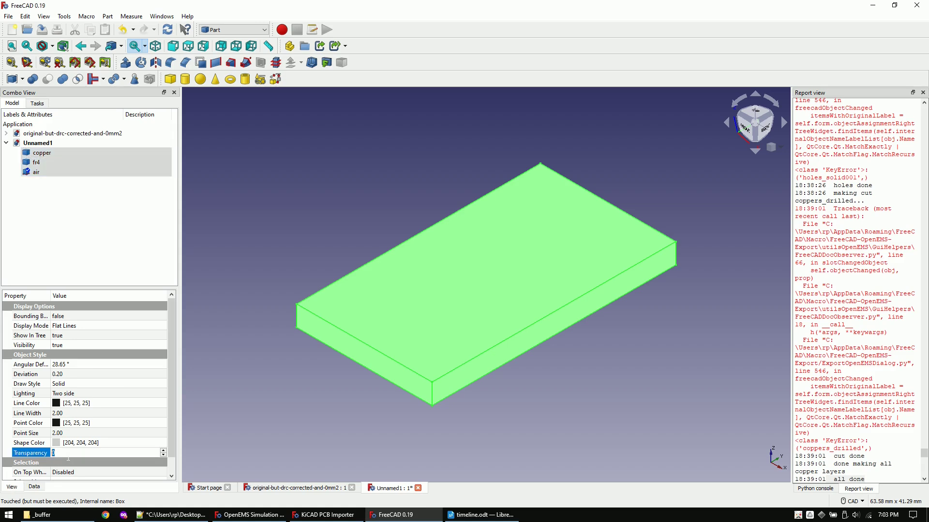
- Set transparency of copper, fr4 and air to 90
{"action": "type", "text": "90"}
{"action": "key", "text": "Return"}
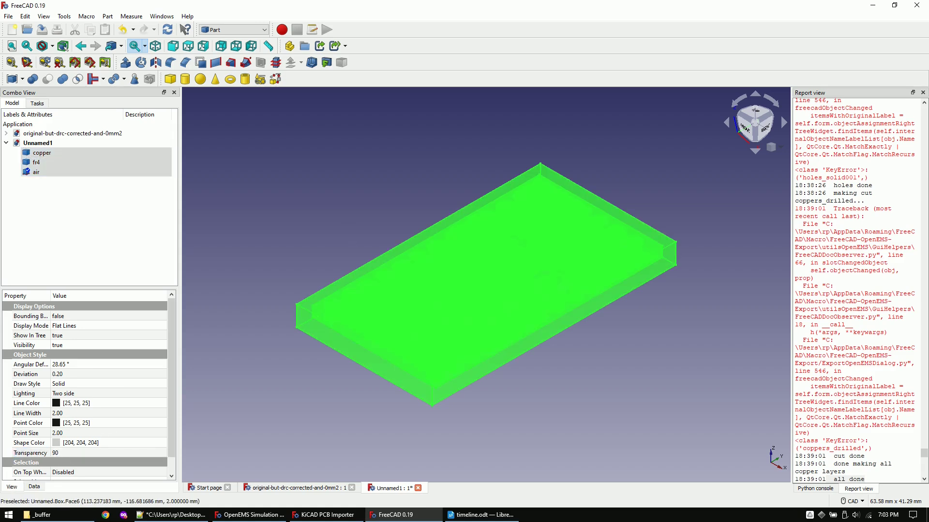
{"action": "left_click", "coordinate": [347, 234]}
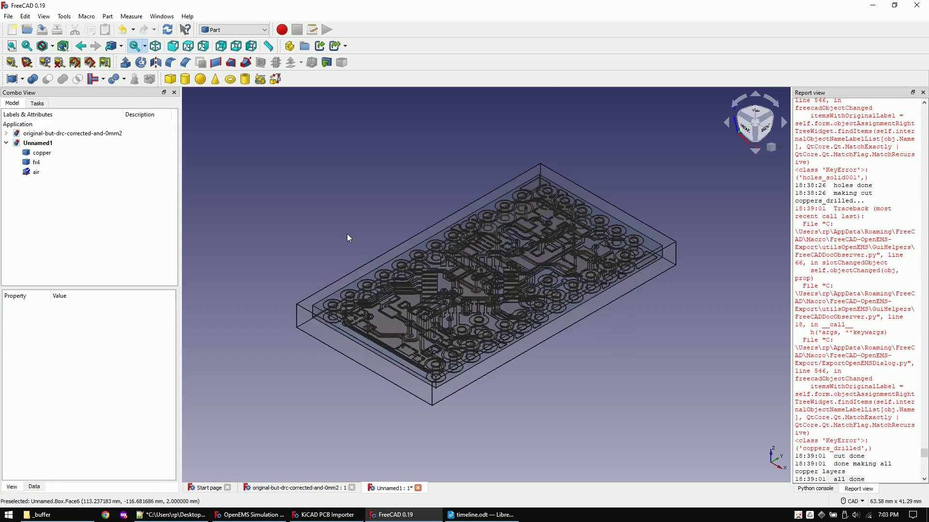
- Duplicate the air box and rename the copy field
{"action": "left_click", "coordinate": [36, 172]}
{"action": "key", "text": "ctrl+c"}
{"action": "key", "text": "ctrl+v"}
{"action": "left_click", "coordinate": [43, 183]}
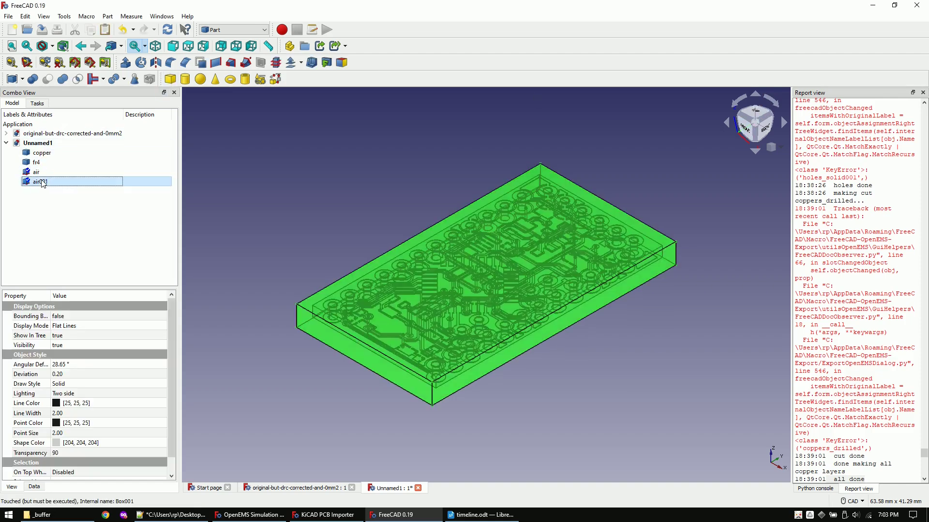
{"action": "key", "text": "2"}
{"action": "key", "text": "F2"}
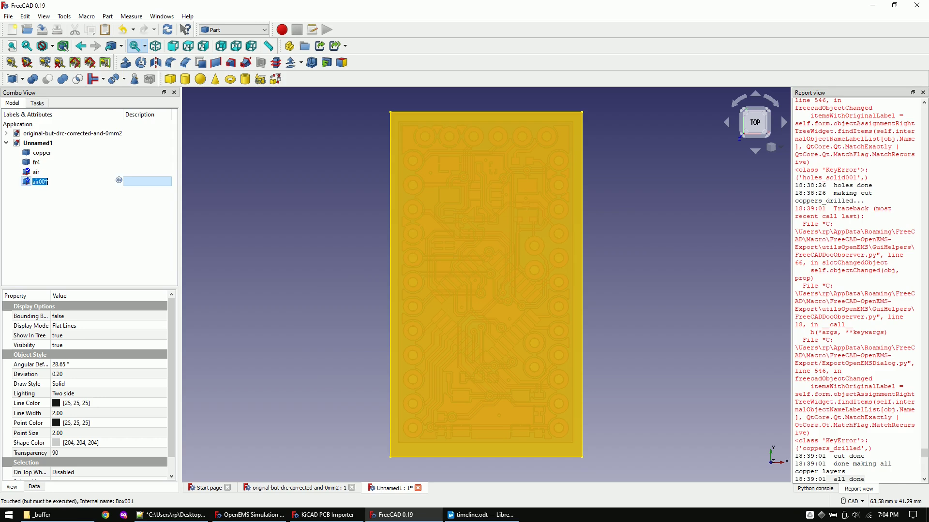
{"action": "type", "text": "field"}
{"action": "key", "text": "Return"}
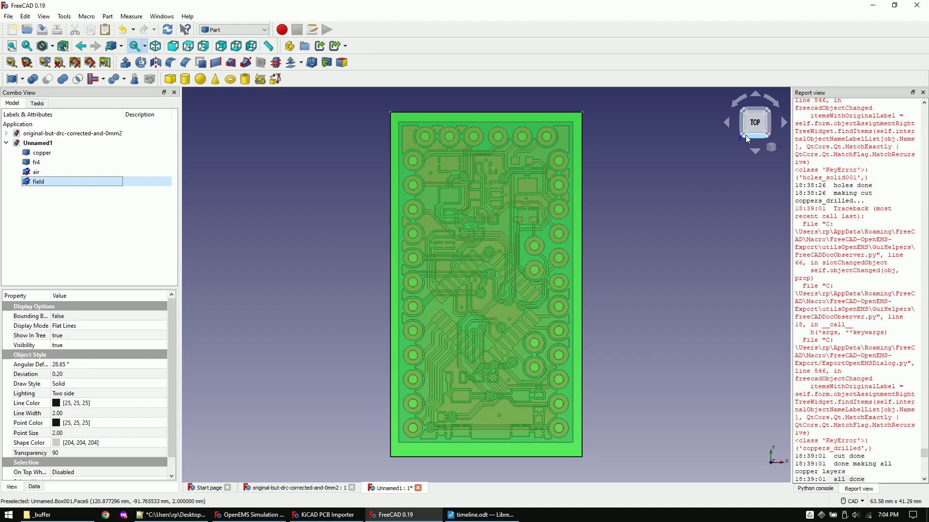
- Set the field box height to 0.1 mm and edit its z position
{"action": "key", "text": "1"}
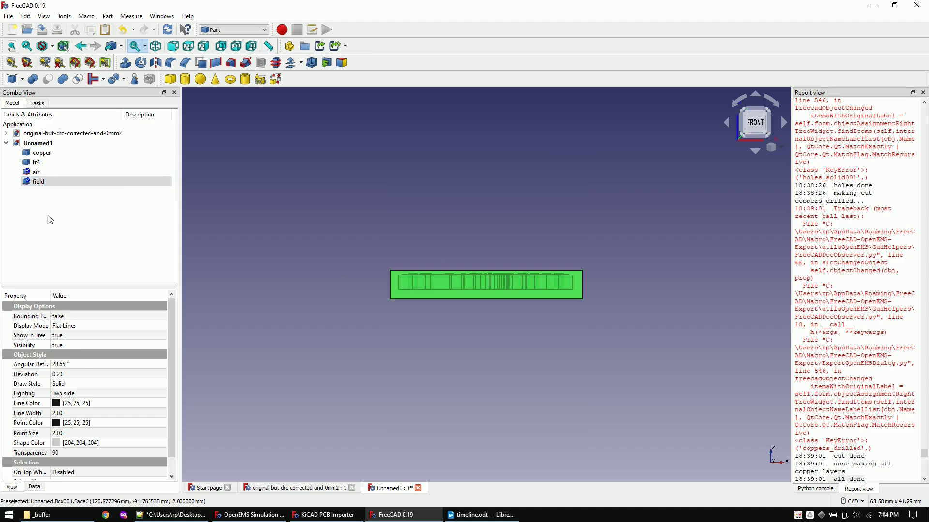
{"action": "left_click", "coordinate": [34, 487]}
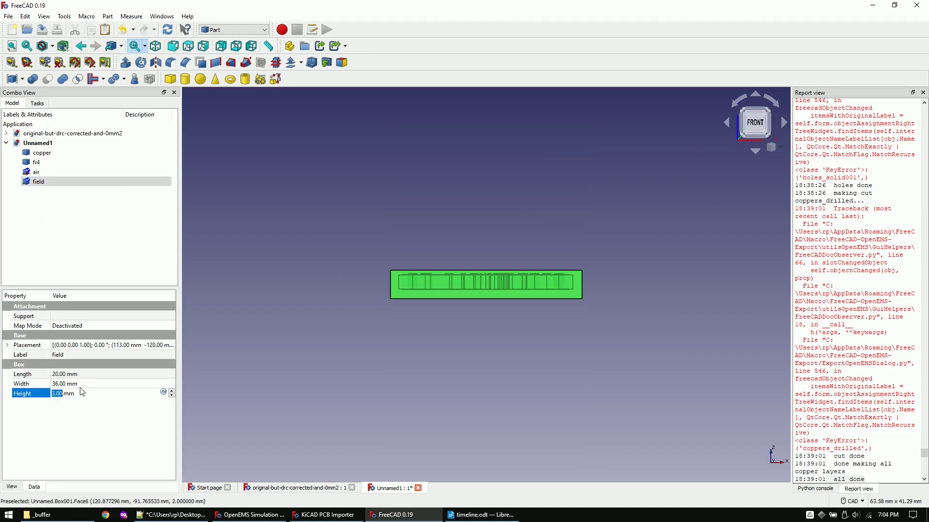
{"action": "type", "text": "0.1"}
{"action": "key", "text": "Return"}
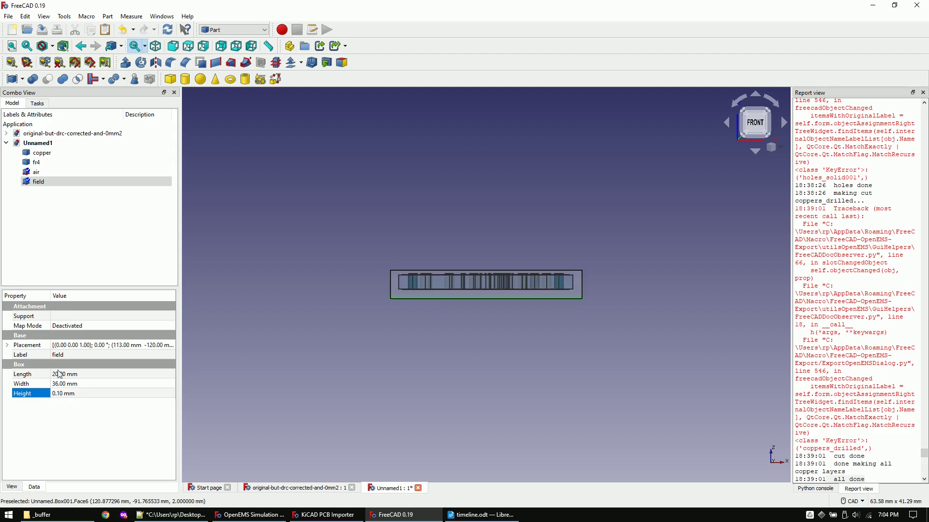
{"action": "left_click", "coordinate": [7, 345]}
{"action": "left_click", "coordinate": [17, 374]}
{"action": "left_click", "coordinate": [71, 402]}
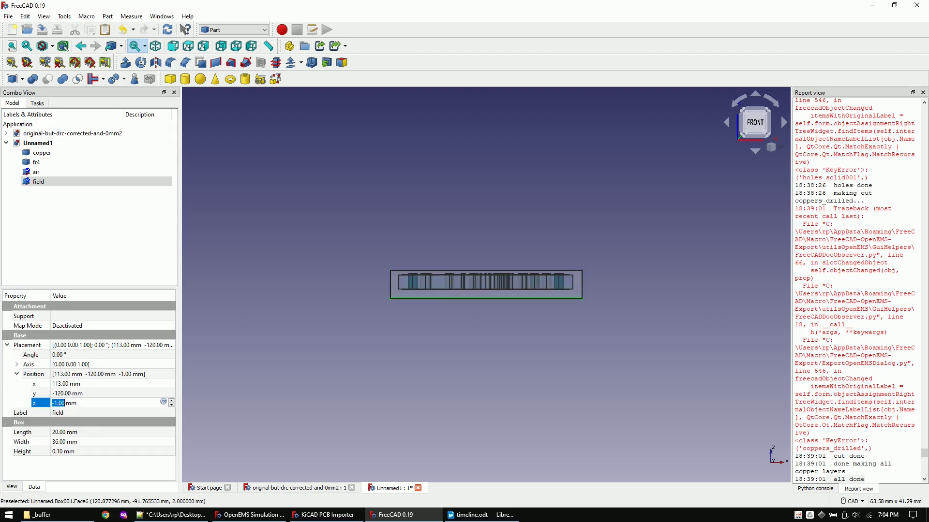
{"action": "type", "text": "01"}
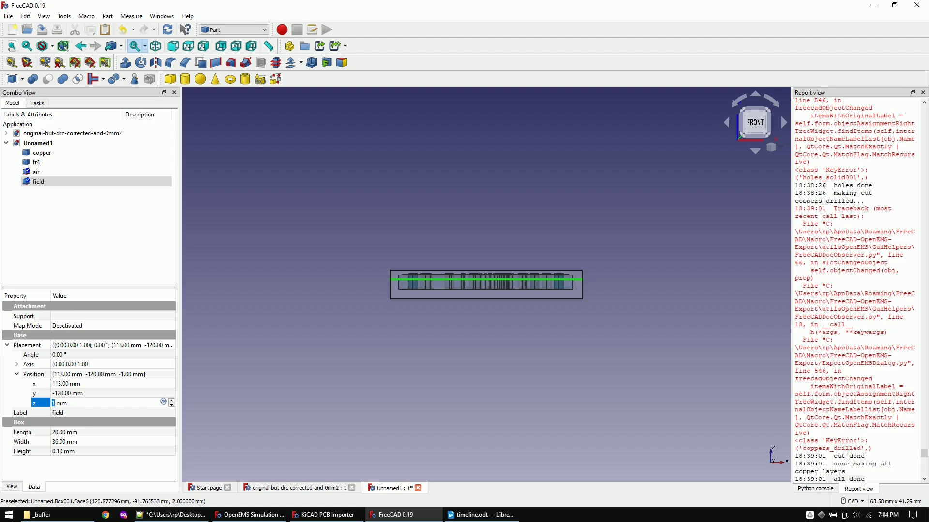
{"action": "scroll", "coordinate": [448, 271], "scroll_direction": "up", "scroll_amount": 4}
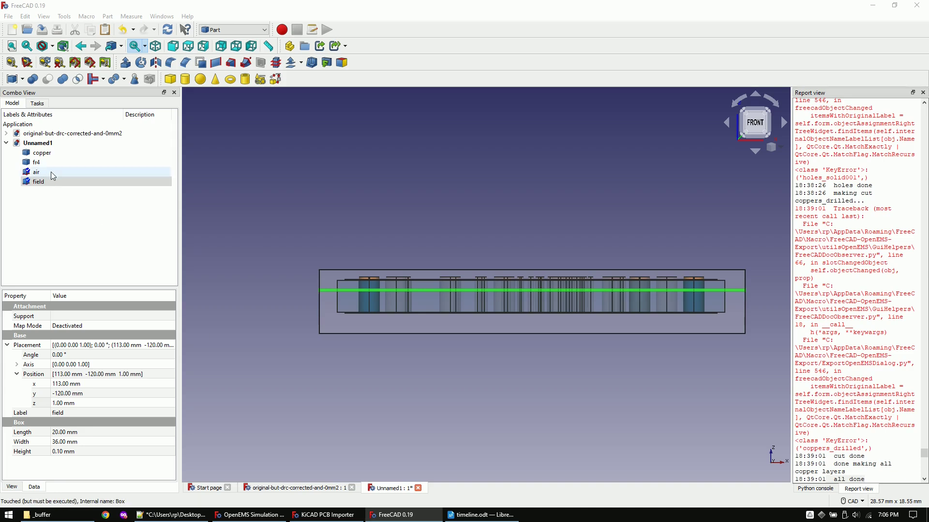
- Change the air box height to 4 mm
{"action": "left_click", "coordinate": [48, 172]}
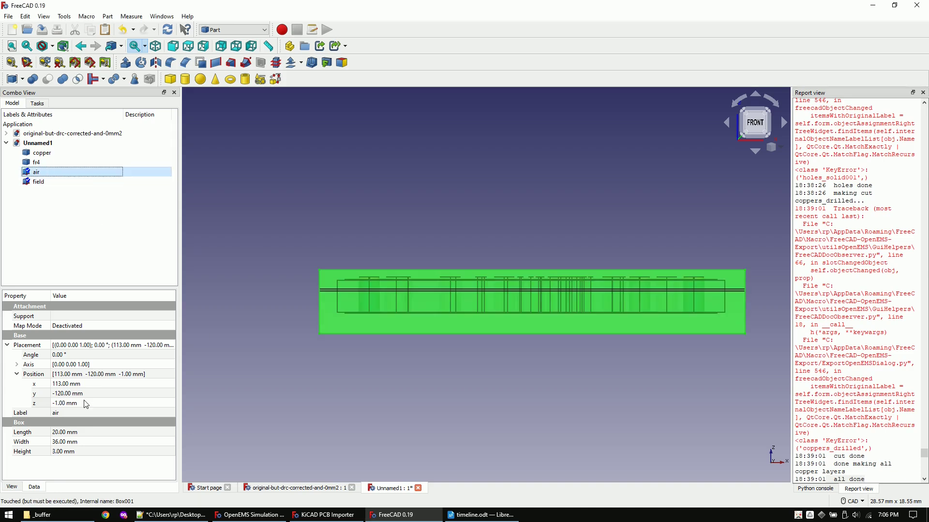
{"action": "left_click", "coordinate": [68, 451]}
{"action": "type", "text": "4"}
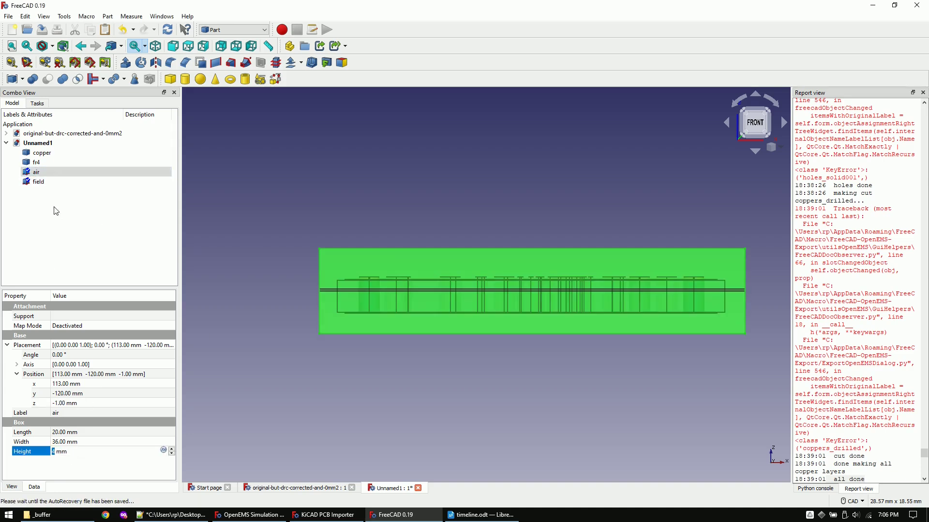
- Set the field plane's Position z to 2 mm
{"action": "left_click", "coordinate": [39, 182]}
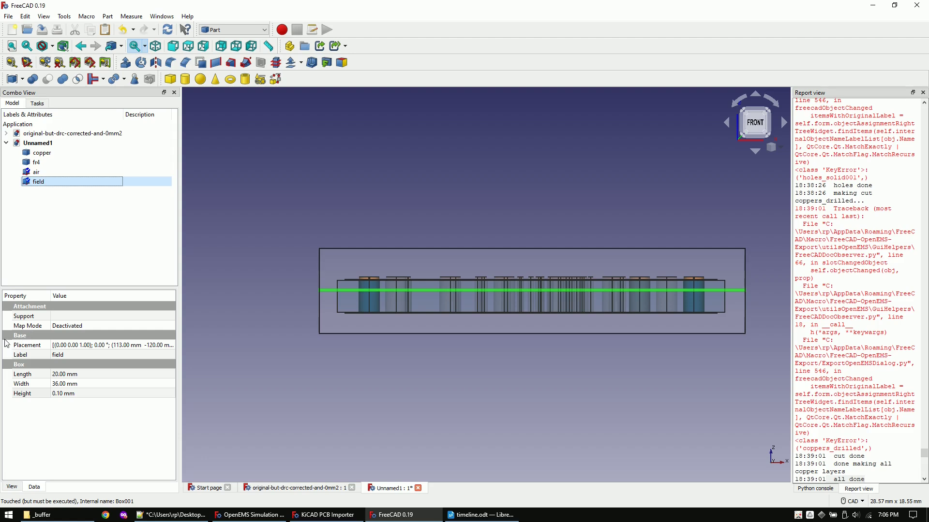
{"action": "left_click", "coordinate": [6, 345]}
{"action": "left_click", "coordinate": [17, 373]}
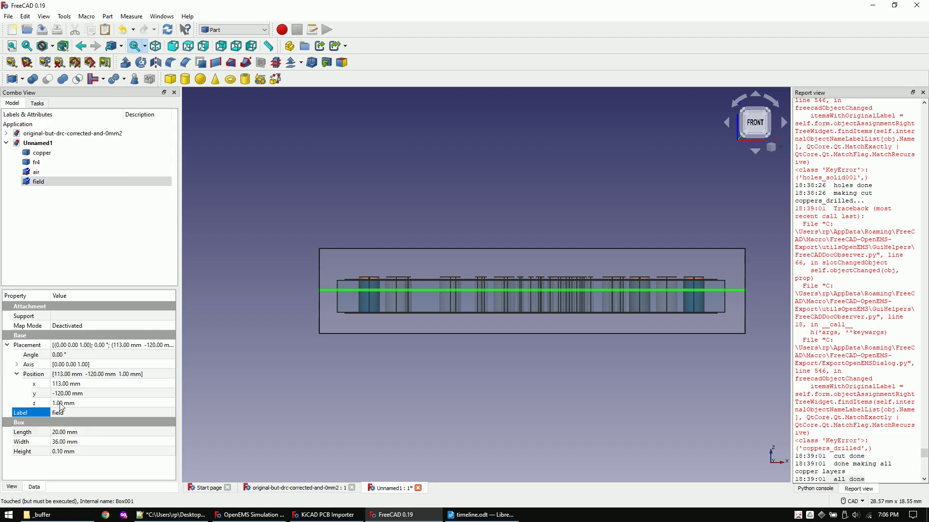
{"action": "left_click", "coordinate": [59, 403]}
{"action": "type", "text": "2"}
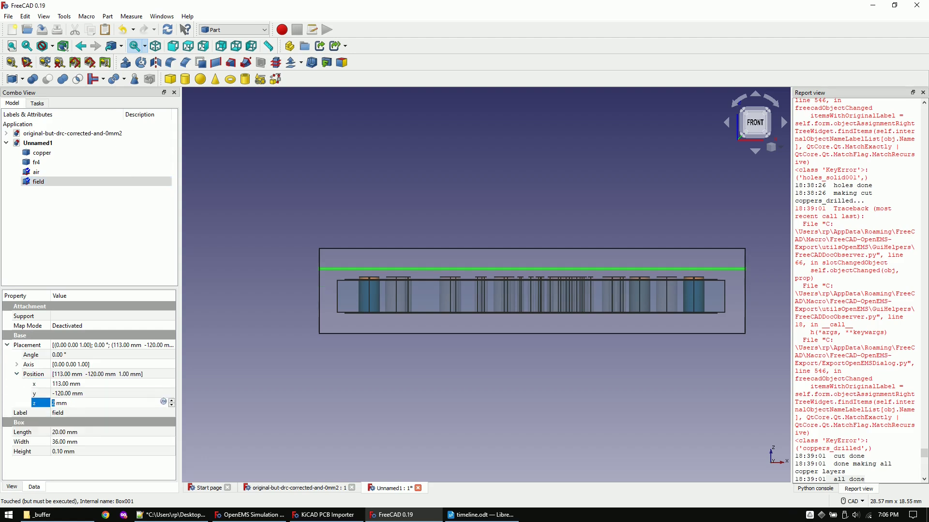
{"action": "key", "text": "Return"}
- Copy the field plane and paste two duplicates, field001 and field002
{"action": "left_click", "coordinate": [25, 16]}
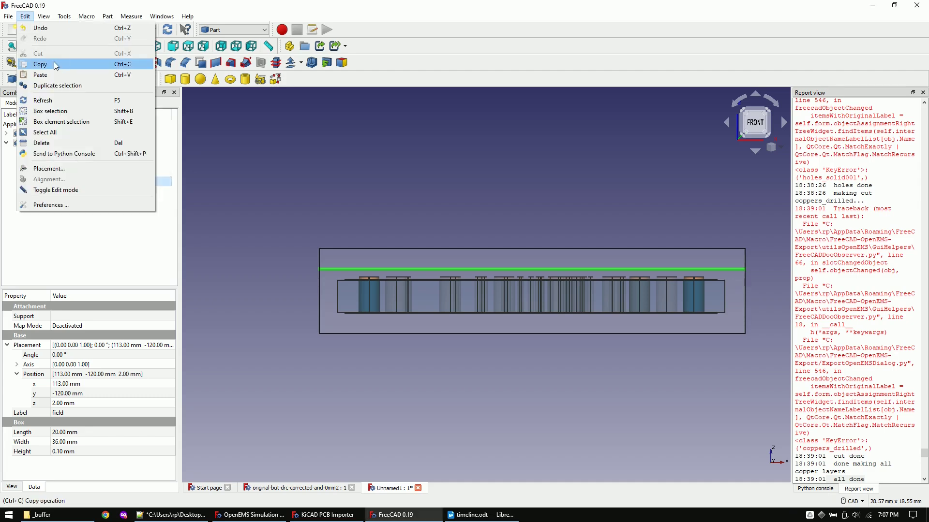
{"action": "left_click", "coordinate": [56, 74]}
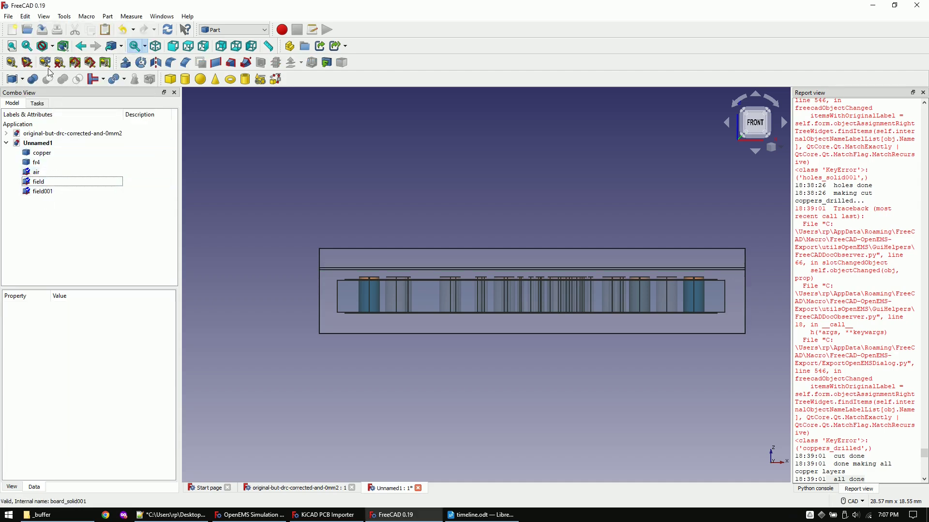
{"action": "left_click", "coordinate": [25, 16]}
{"action": "left_click", "coordinate": [65, 75]}
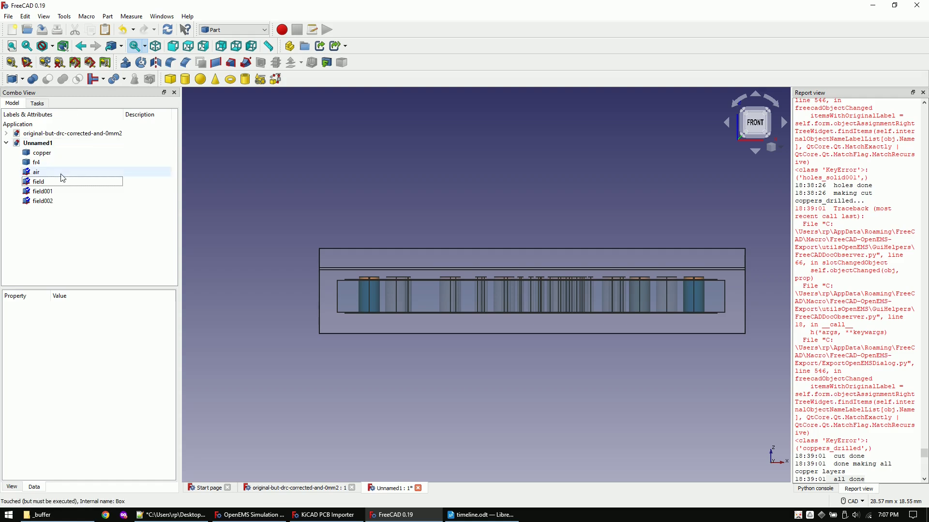
- Rename field001 to field-betweenL1andL2
{"action": "left_click", "coordinate": [42, 191]}
{"action": "key", "text": "F2"}
{"action": "type", "text": "field-betweenL"}
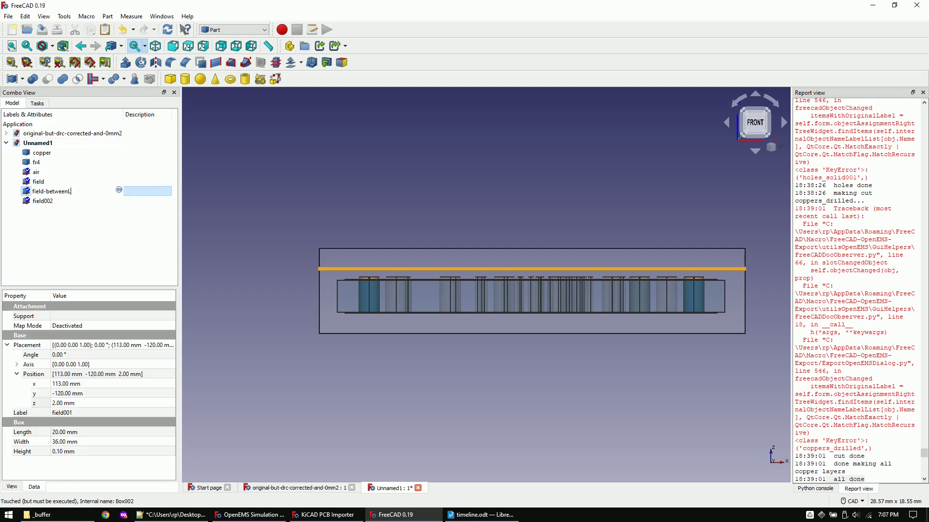
{"action": "type", "text": "1andL2"}
{"action": "key", "text": "Return"}
- Rename field002 to field-below-pcb and set its z position to -0.5 mm
{"action": "key", "text": "Down"}
{"action": "key", "text": "F2"}
{"action": "type", "text": "field-below-pcb"}
{"action": "key", "text": "Return"}
{"action": "left_click", "coordinate": [111, 403]}
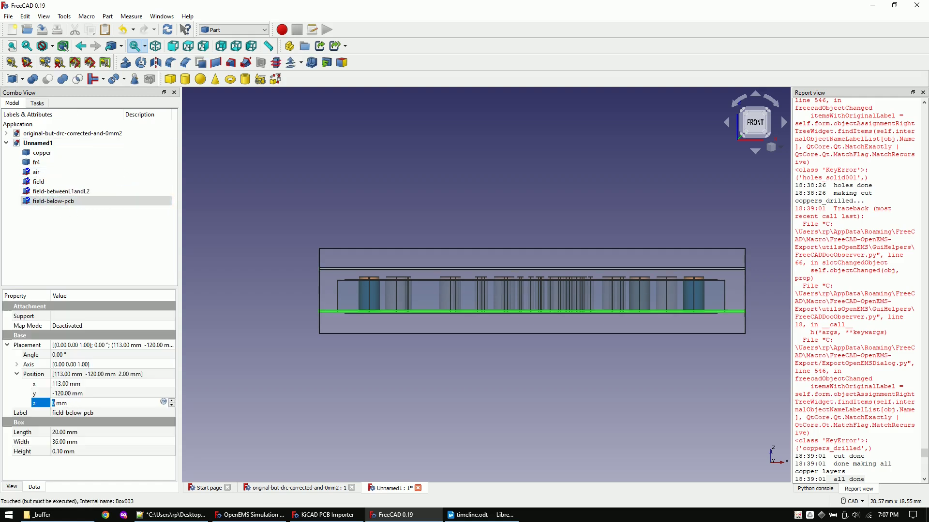
{"action": "type", "text": "-0.5"}
{"action": "left_click", "coordinate": [121, 191]}
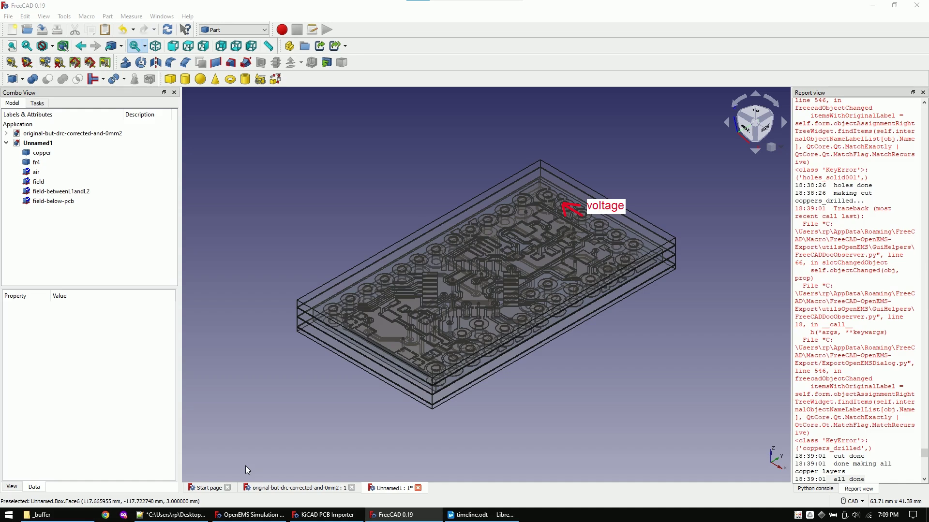
{"action": "left_click", "coordinate": [68, 204]}
- Duplicate the field-below-pcb box and rename the copy portin
{"action": "left_click", "coordinate": [25, 16]}
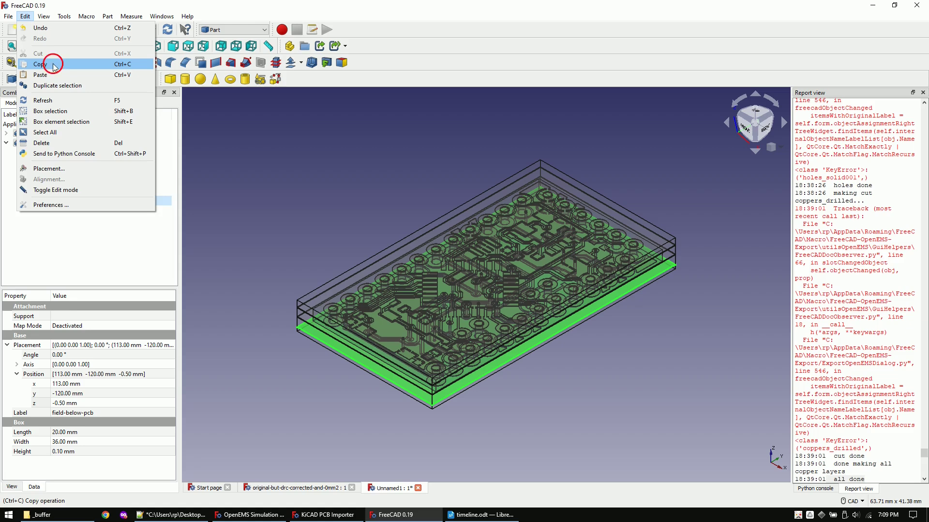
{"action": "left_click", "coordinate": [51, 66]}
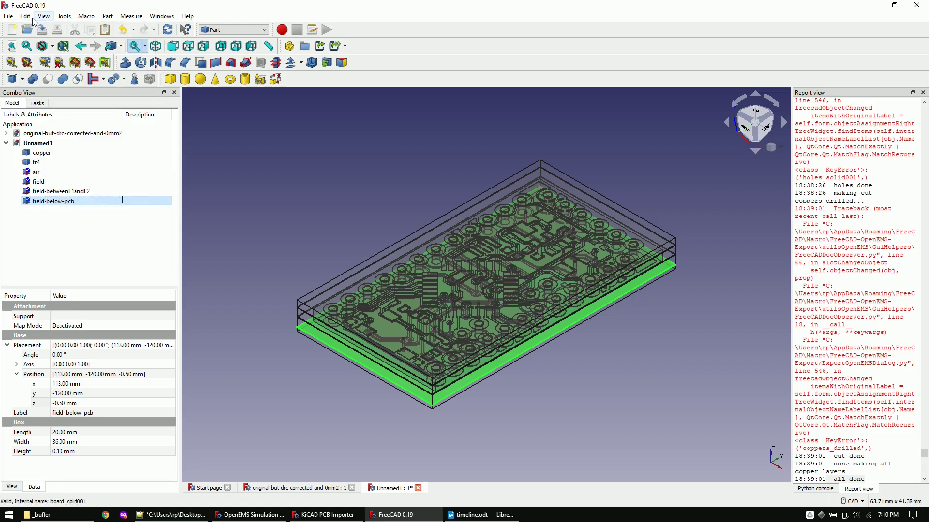
{"action": "left_click", "coordinate": [25, 16]}
{"action": "left_click", "coordinate": [51, 76]}
{"action": "left_click", "coordinate": [58, 211]}
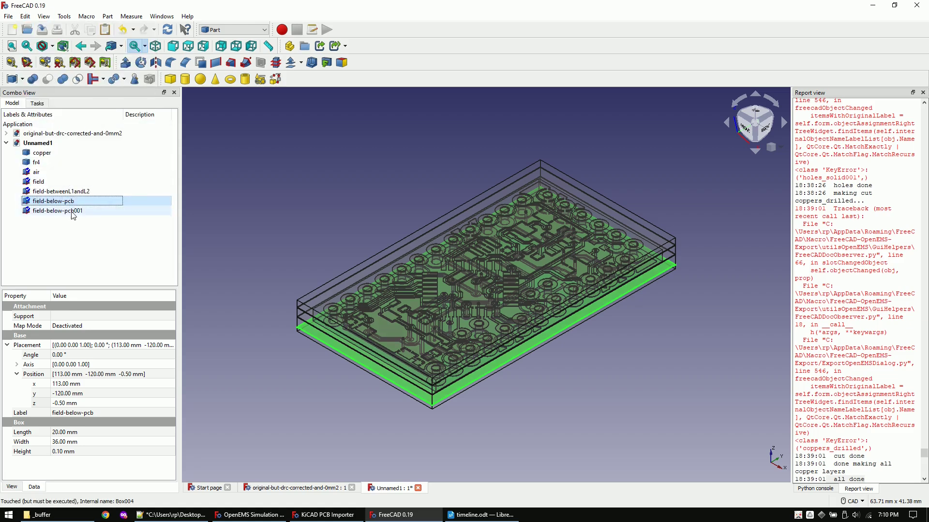
{"action": "left_click", "coordinate": [58, 211]}
{"action": "type", "text": "portin"}
{"action": "key", "text": "Return"}
- Size portin 3 mm × 1 mm and place it at y -87 mm
{"action": "key", "text": "2"}
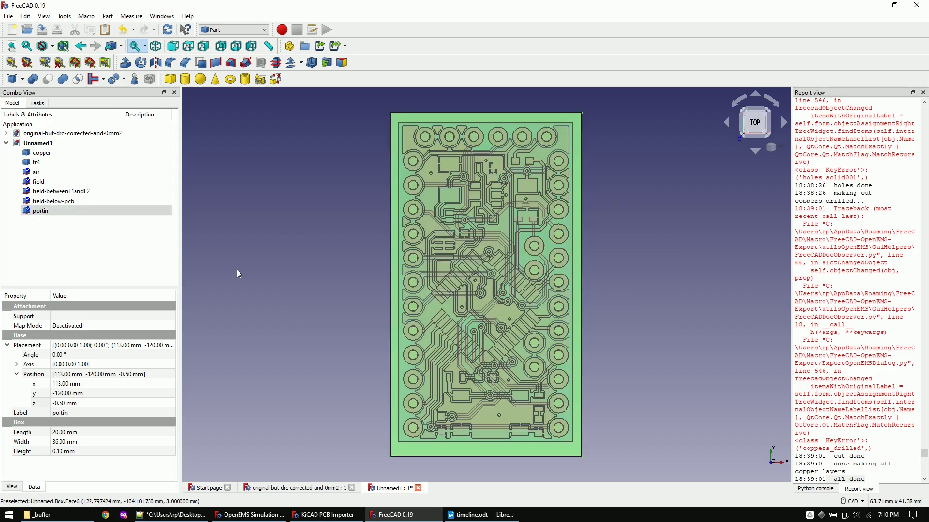
{"action": "left_click", "coordinate": [111, 432]}
{"action": "type", "text": "1"}
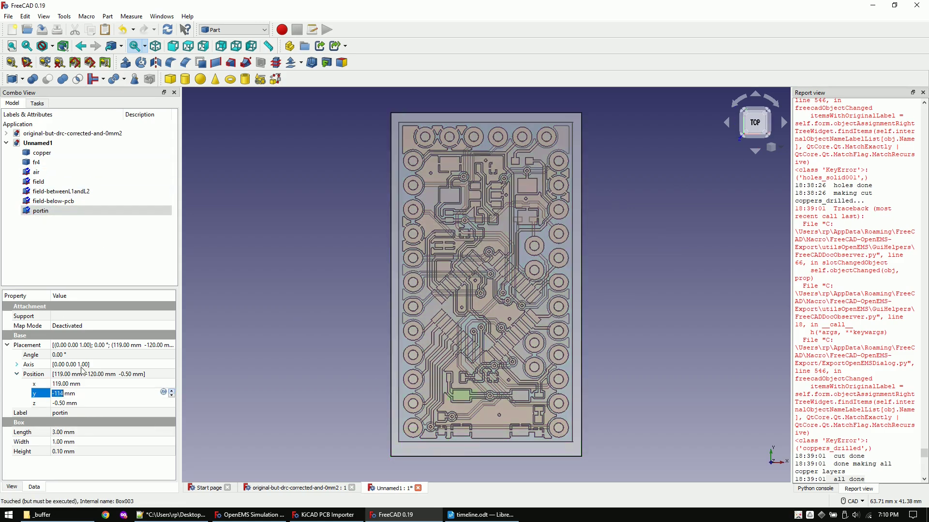
{"action": "type", "text": "-87"}
{"action": "key", "text": "Return"}
- Give portin a 0.05 mm height and set its z position to -0.05 mm
{"action": "key", "text": "4"}
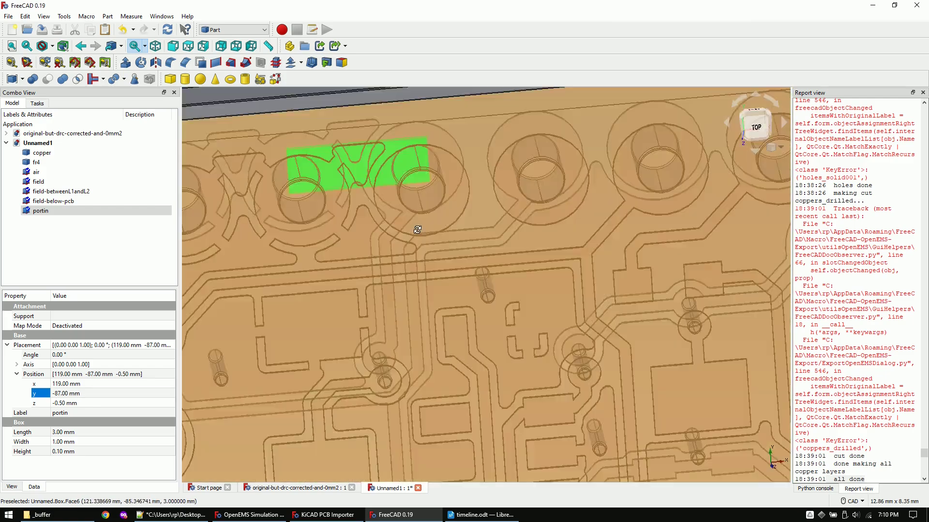
{"action": "scroll", "coordinate": [452, 352], "scroll_direction": "up", "scroll_amount": 3}
{"action": "double_click", "coordinate": [80, 451]}
{"action": "type", "text": "0.05"}
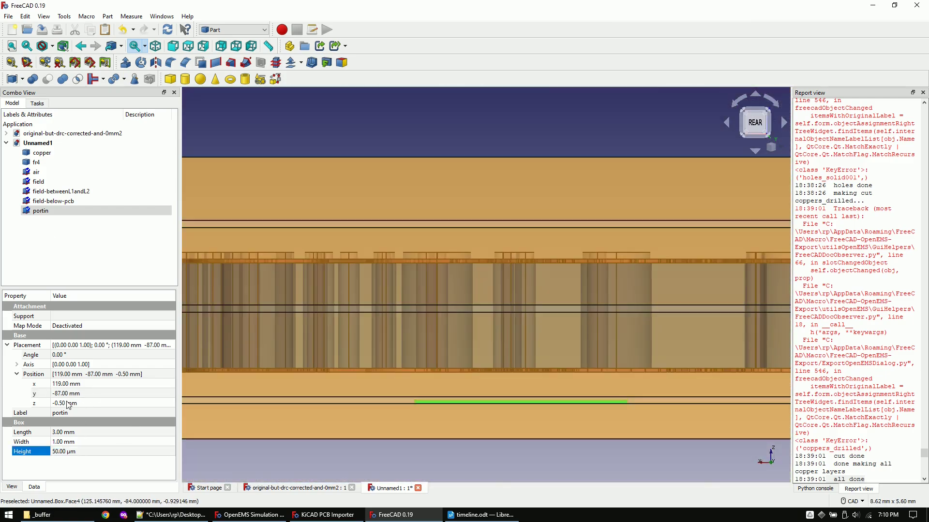
{"action": "key", "text": "Return"}
{"action": "left_click", "coordinate": [97, 403]}
{"action": "key", "text": "BackSpace"}
{"action": "type", "text": "-0.05"}
{"action": "key", "text": "Return"}
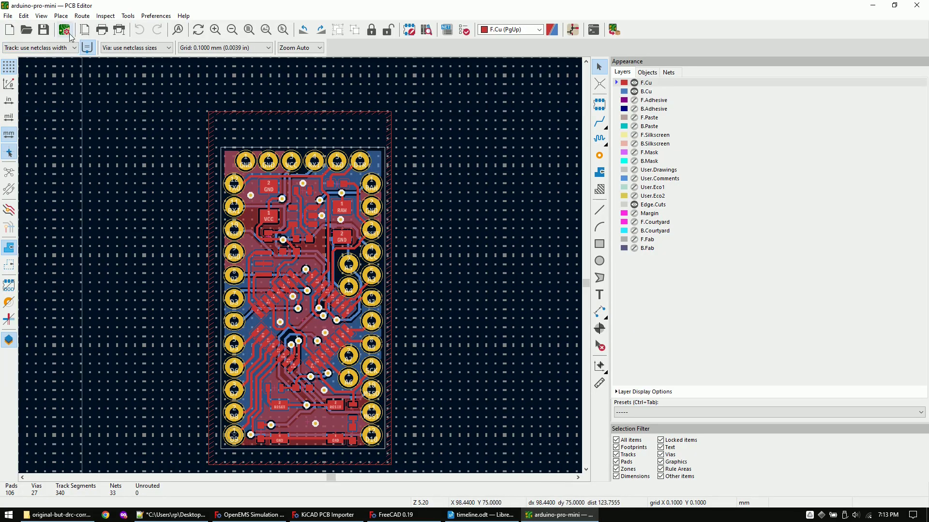
- Show the board's physical stackup layer thicknesses in KiCad's Board Setup
{"action": "left_click", "coordinate": [70, 35]}
{"action": "left_click", "coordinate": [303, 158]}
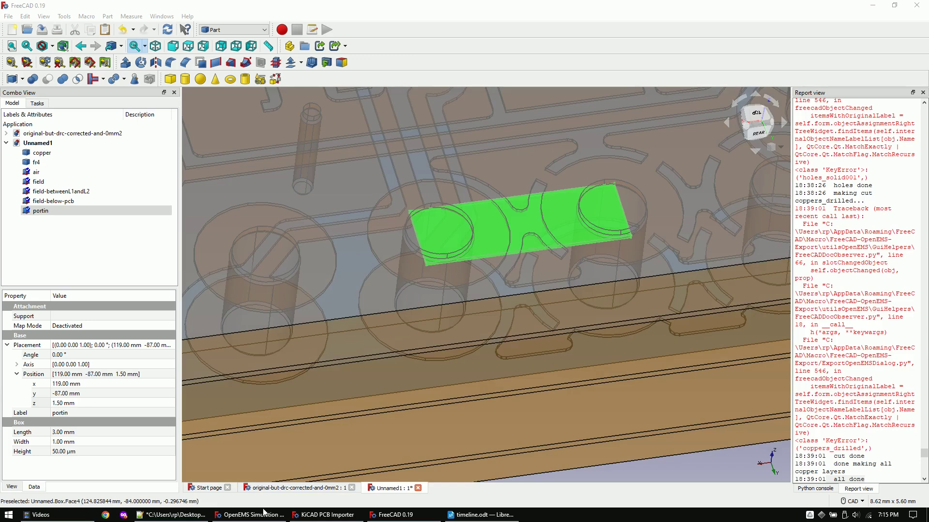
- Close the KiCAD PCB Importer and return to the OpenEMS Simulation Creator
{"action": "left_click", "coordinate": [264, 515]}
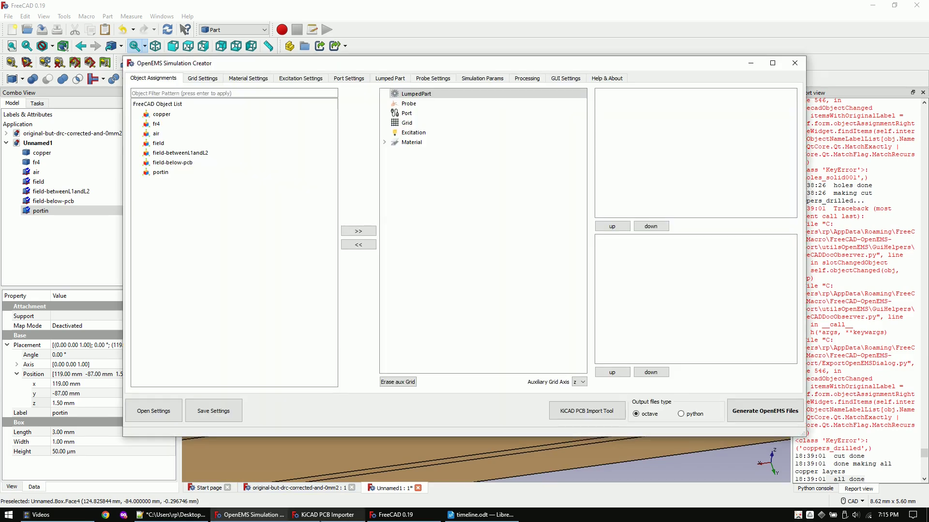
{"action": "left_click", "coordinate": [323, 516]}
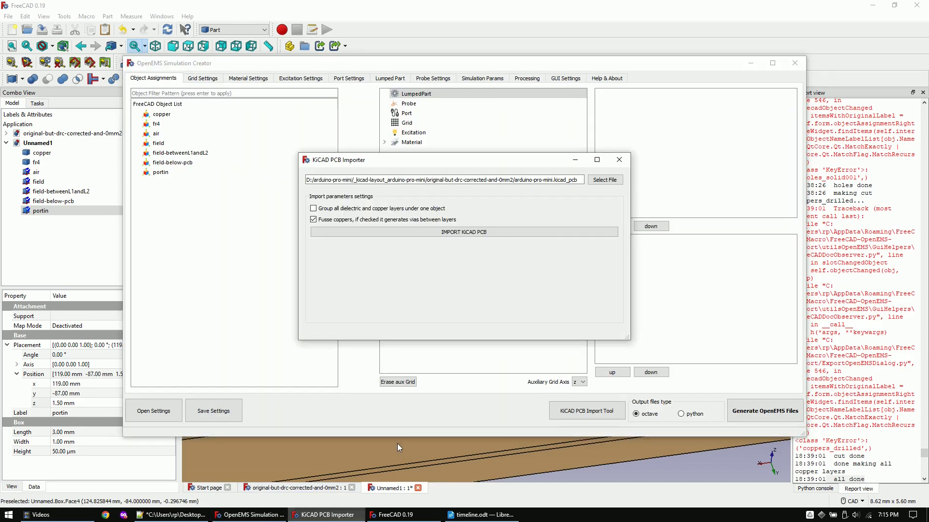
{"action": "left_click", "coordinate": [619, 160]}
{"action": "left_click", "coordinate": [219, 248]}
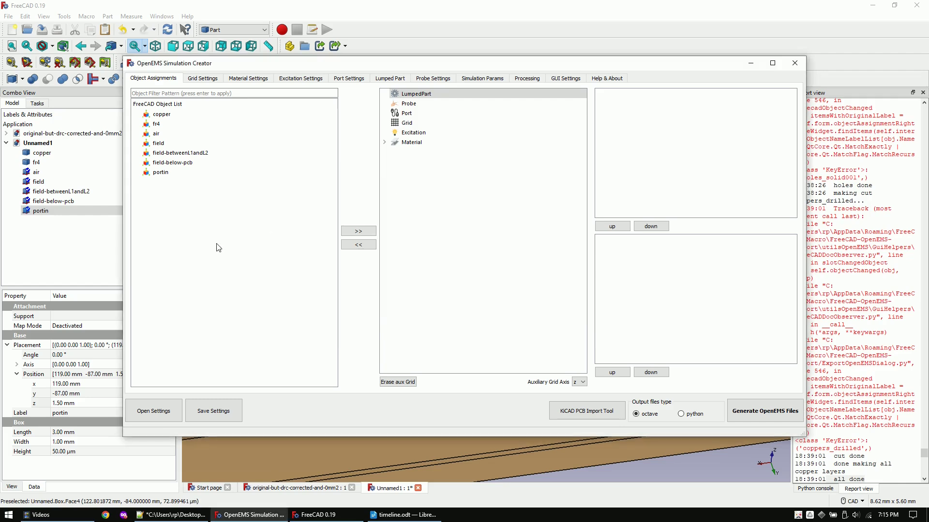
- Start a grid setting named grid with X, Y and Z enabled in millimetres
{"action": "left_click", "coordinate": [203, 79]}
{"action": "left_click", "coordinate": [517, 107]}
{"action": "type", "text": "grid"}
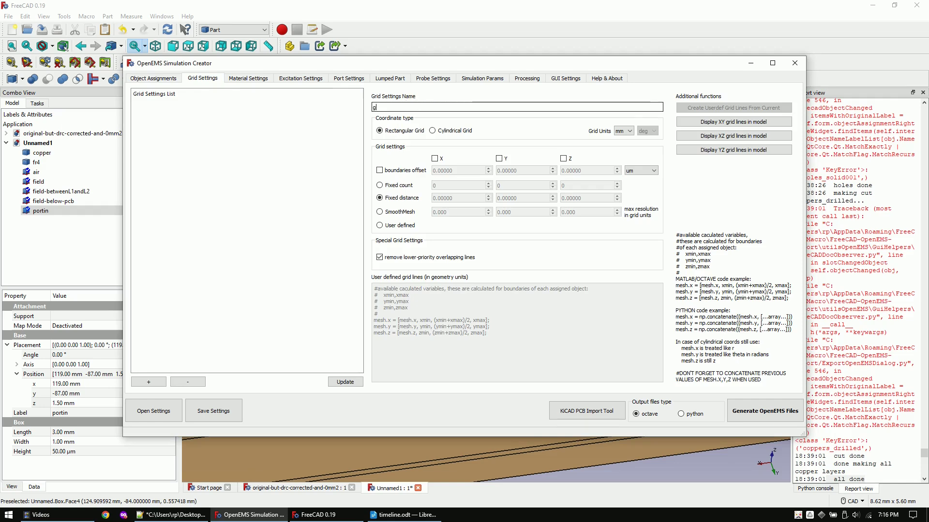
{"action": "left_click", "coordinate": [434, 159]}
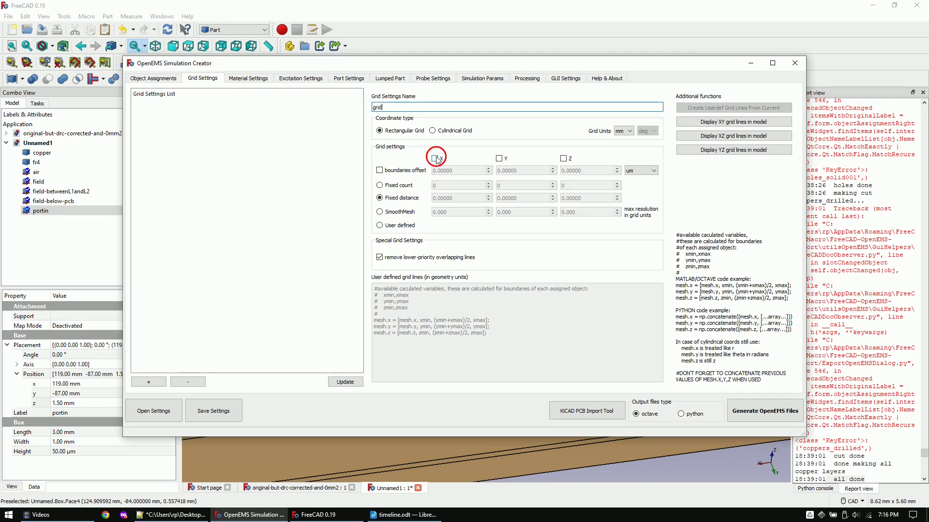
{"action": "left_click", "coordinate": [499, 159]}
{"action": "left_click", "coordinate": [562, 159]}
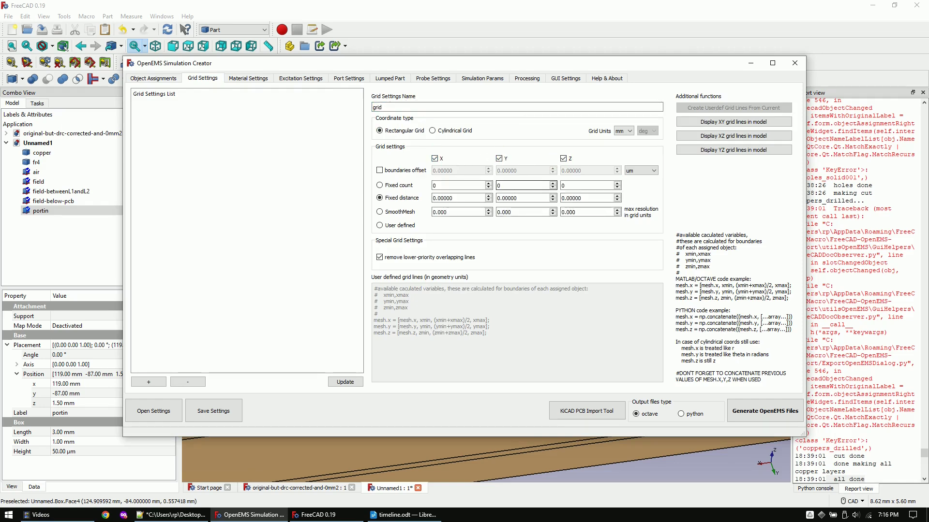
{"action": "left_click", "coordinate": [629, 171]}
{"action": "left_click", "coordinate": [636, 192]}
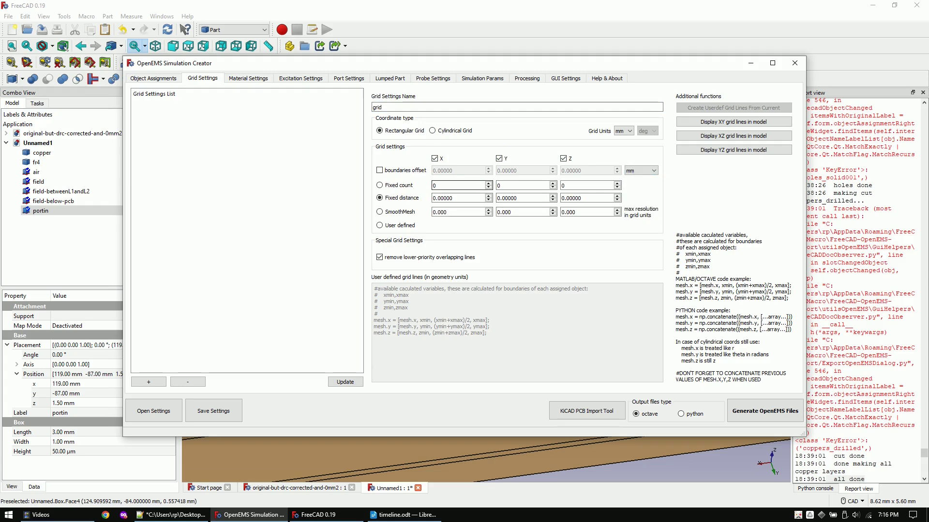
- Enter 0.05 mm fixed spacing for X, Y and Z and add the grid setting
{"action": "left_click", "coordinate": [467, 198]}
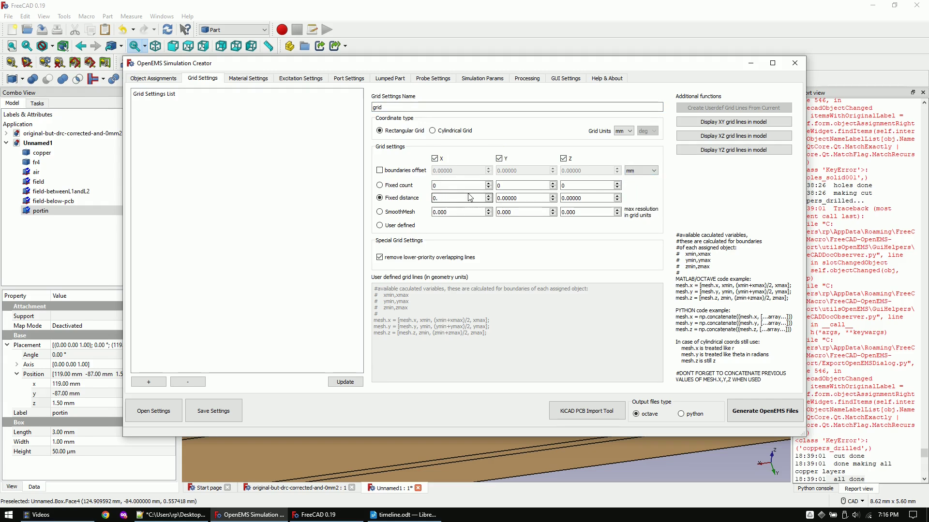
{"action": "type", "text": "05"}
{"action": "key", "text": "Tab"}
{"action": "type", "text": "0.012"}
{"action": "key", "text": "Tab"}
{"action": "type", "text": "0"}
{"action": "left_click", "coordinate": [161, 382]}
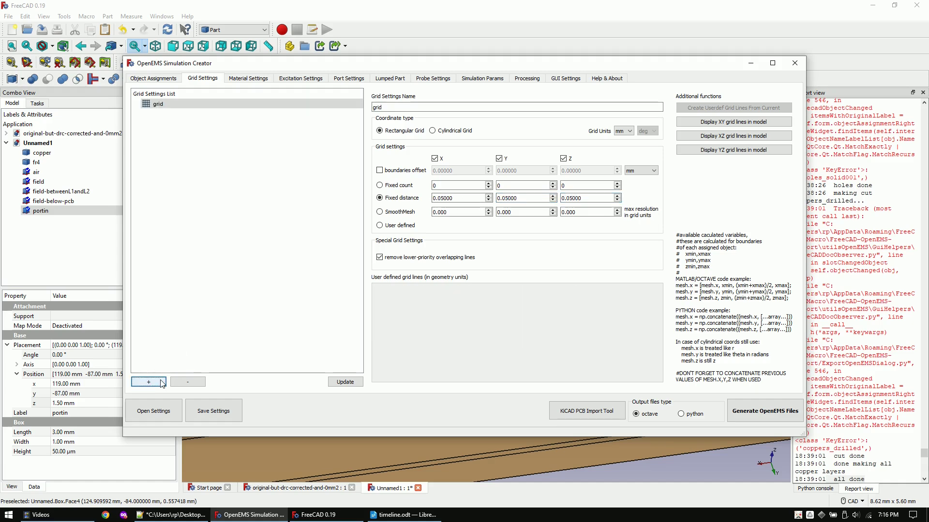
- Add a user-defined material named air
{"action": "left_click", "coordinate": [249, 79]}
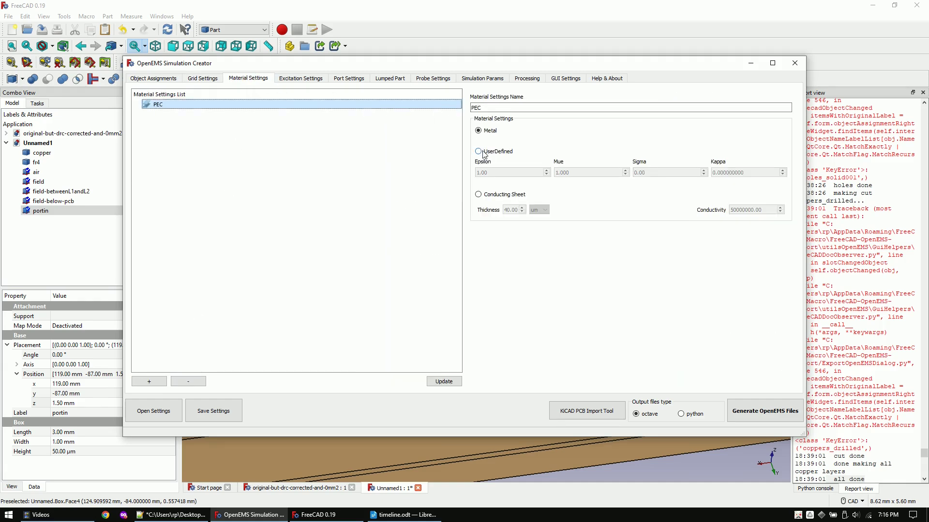
{"action": "left_click", "coordinate": [494, 110]}
{"action": "type", "text": "air"}
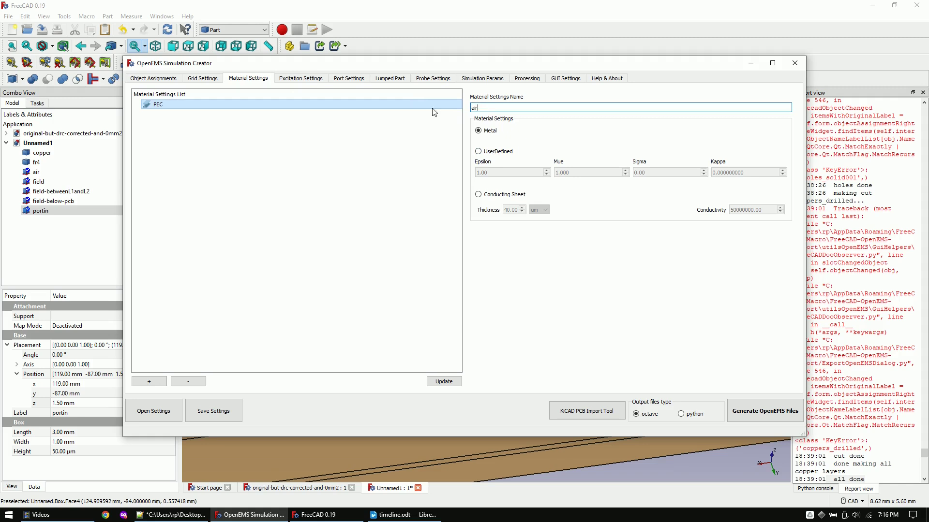
{"action": "left_click", "coordinate": [485, 155]}
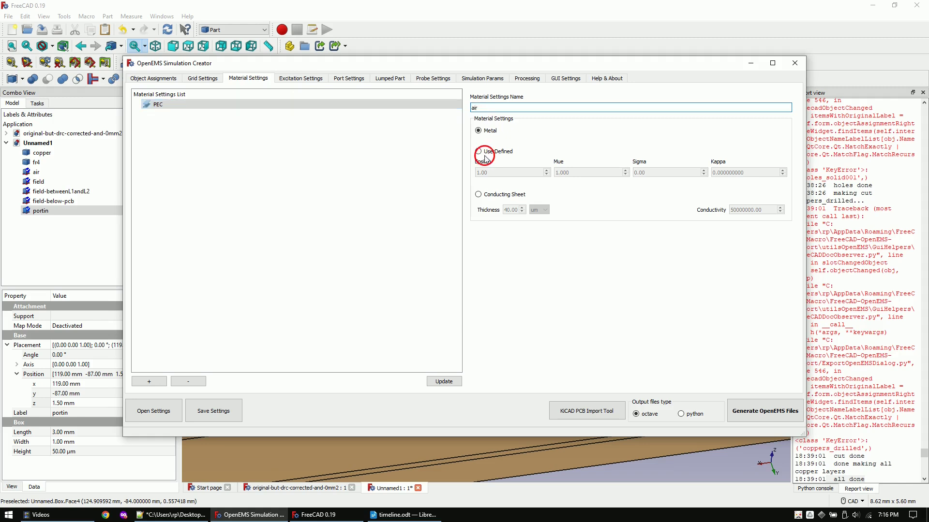
{"action": "left_click", "coordinate": [147, 383]}
- Add a user-defined material fr4 with epsilon 4.6
{"action": "double_click", "coordinate": [493, 107]}
{"action": "type", "text": "fr4"}
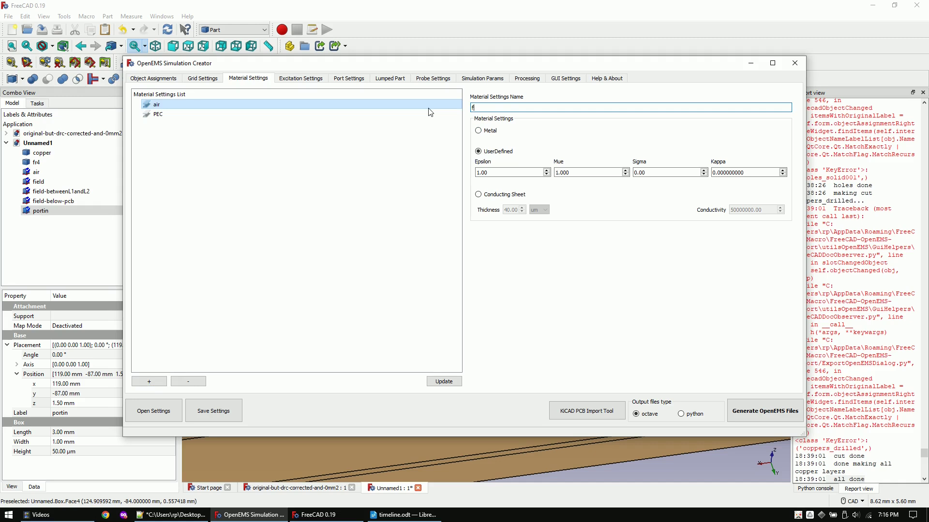
{"action": "left_click", "coordinate": [511, 172]}
{"action": "double_click", "coordinate": [510, 172]}
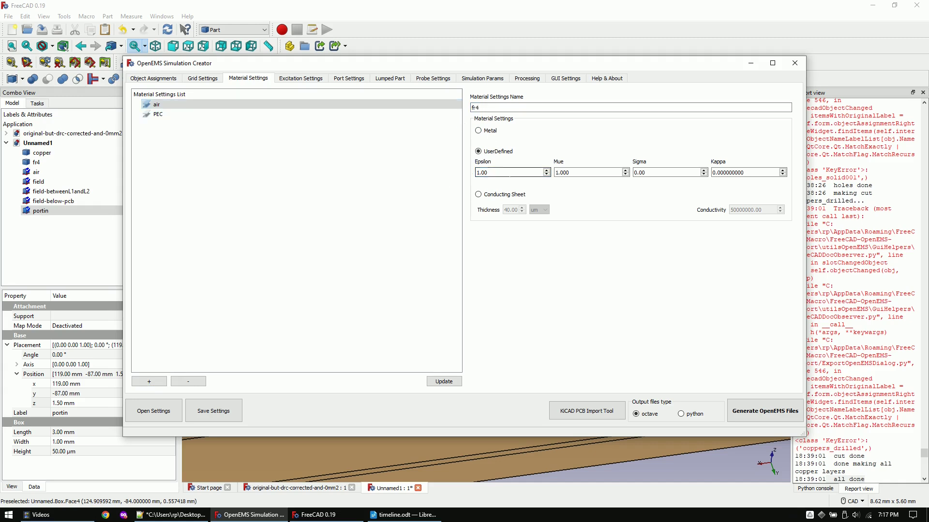
{"action": "type", "text": "4.6"}
{"action": "left_click", "coordinate": [149, 382]}
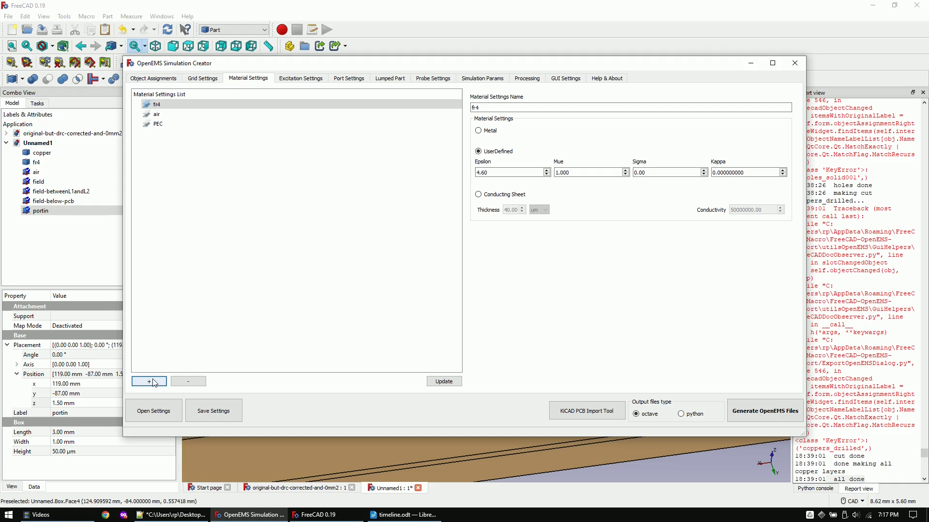
- Add a step-function excitation named step
{"action": "left_click", "coordinate": [311, 78]}
{"action": "left_click", "coordinate": [492, 102]}
{"action": "type", "text": "step"}
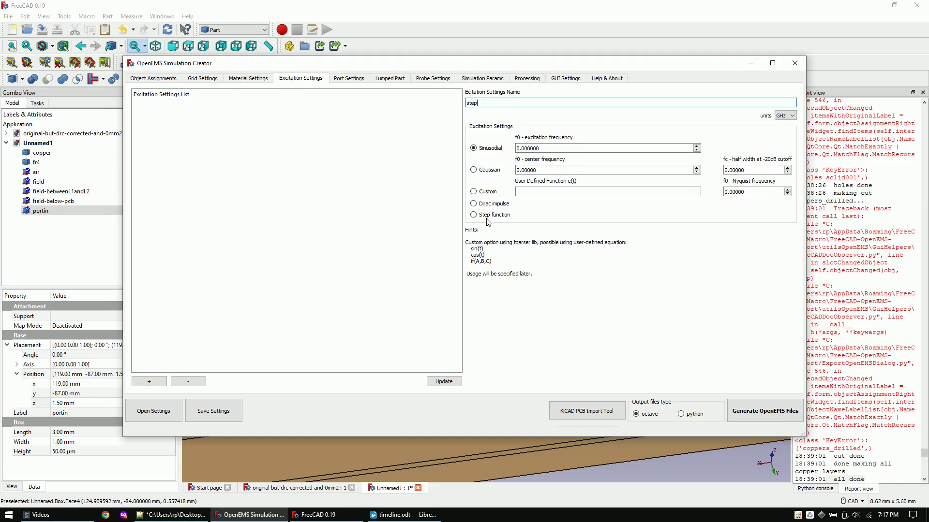
{"action": "left_click", "coordinate": [489, 215]}
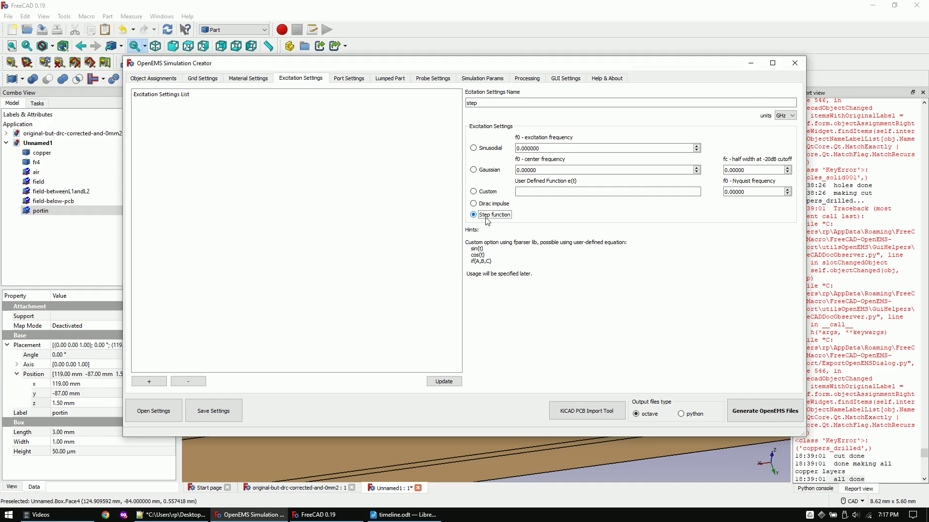
{"action": "left_click", "coordinate": [158, 381]}
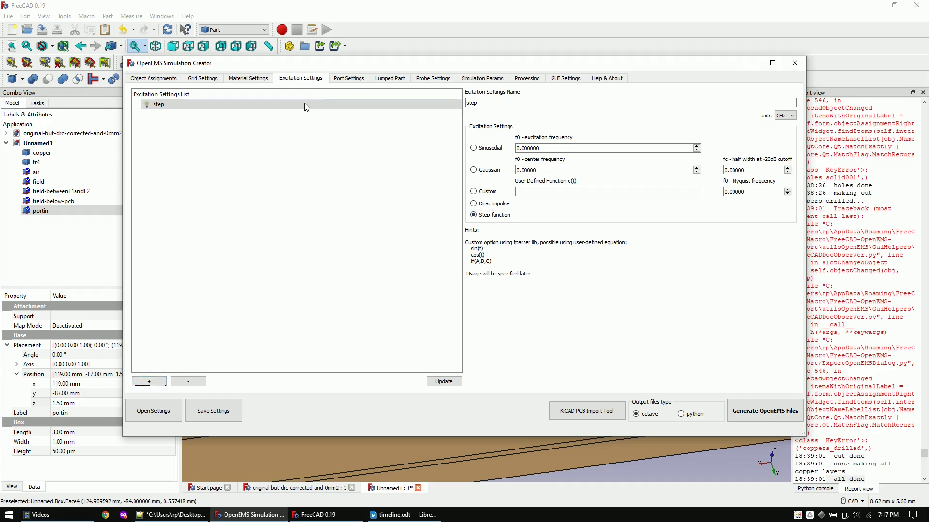
{"action": "left_click", "coordinate": [348, 79]}
{"action": "left_click", "coordinate": [503, 105]}
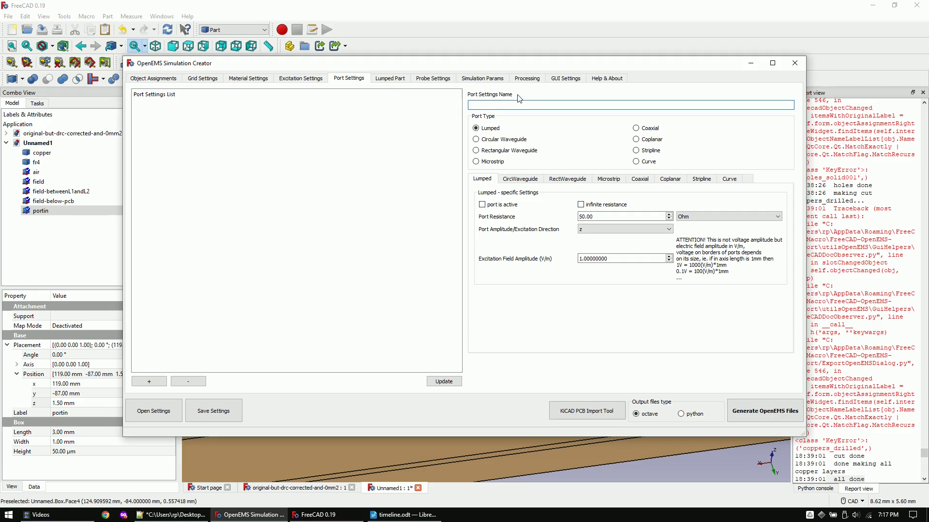
- Add an active lumped port portin excited along x with 1666 V/m amplitude
{"action": "type", "text": "portin"}
{"action": "left_click", "coordinate": [497, 207]}
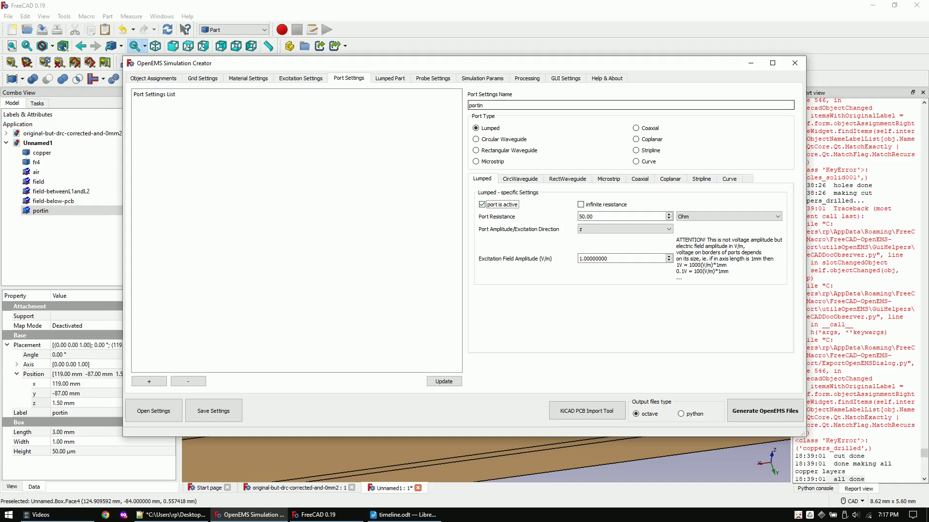
{"action": "left_click_drag", "start_coordinate": [626, 62], "coordinate": [587, 310]}
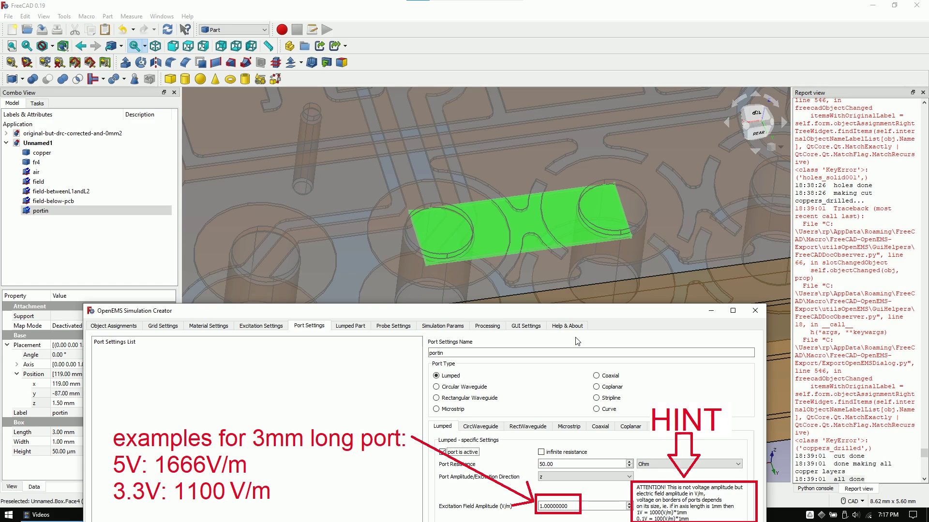
{"action": "mouse_move", "coordinate": [581, 316]}
{"action": "left_mouse_down"}
{"action": "mouse_move", "coordinate": [561, 360]}
{"action": "mouse_move", "coordinate": [433, 360]}
{"action": "mouse_move", "coordinate": [591, 136]}
{"action": "mouse_move", "coordinate": [592, 99]}
{"action": "left_mouse_up"}
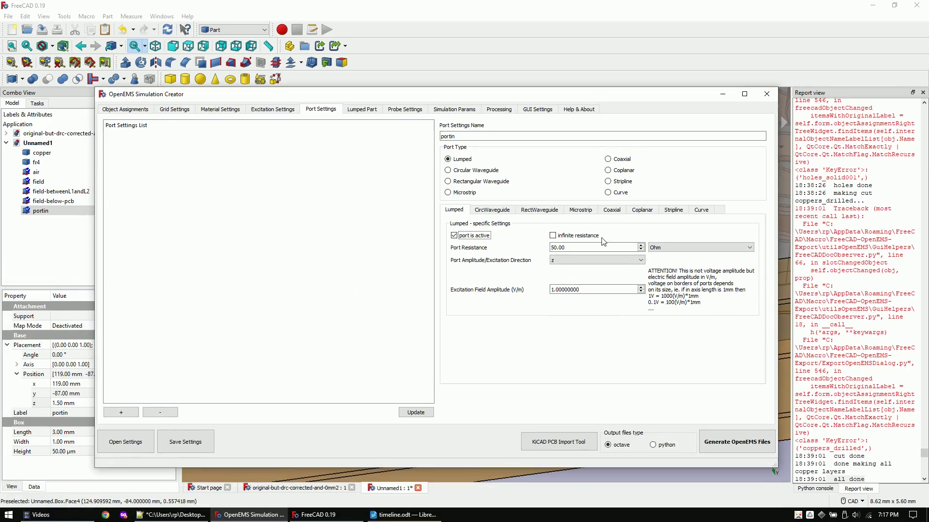
{"action": "left_click", "coordinate": [595, 260]}
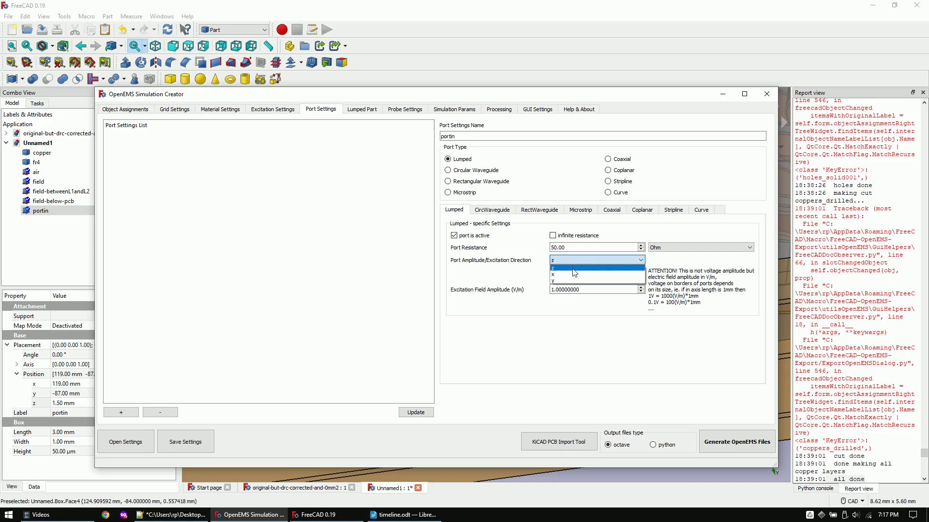
{"action": "left_click", "coordinate": [570, 270]}
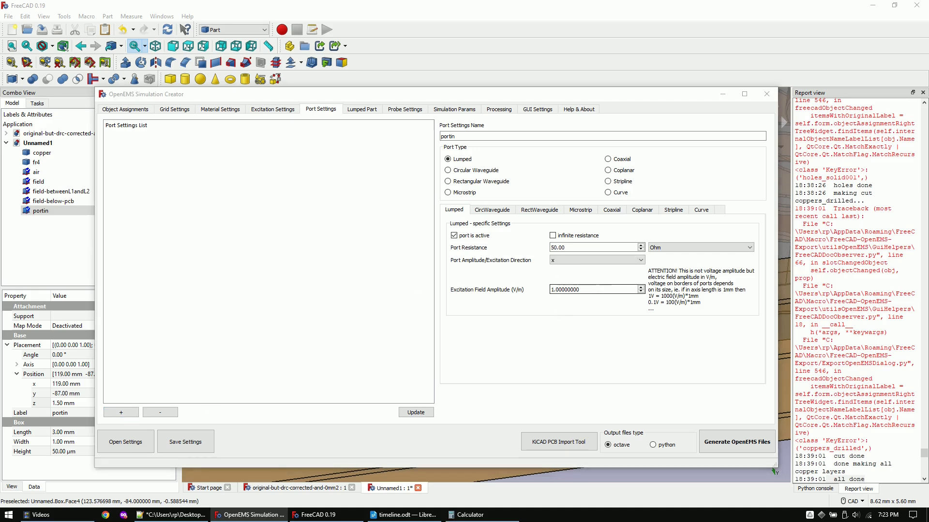
{"action": "type", "text": "1666"}
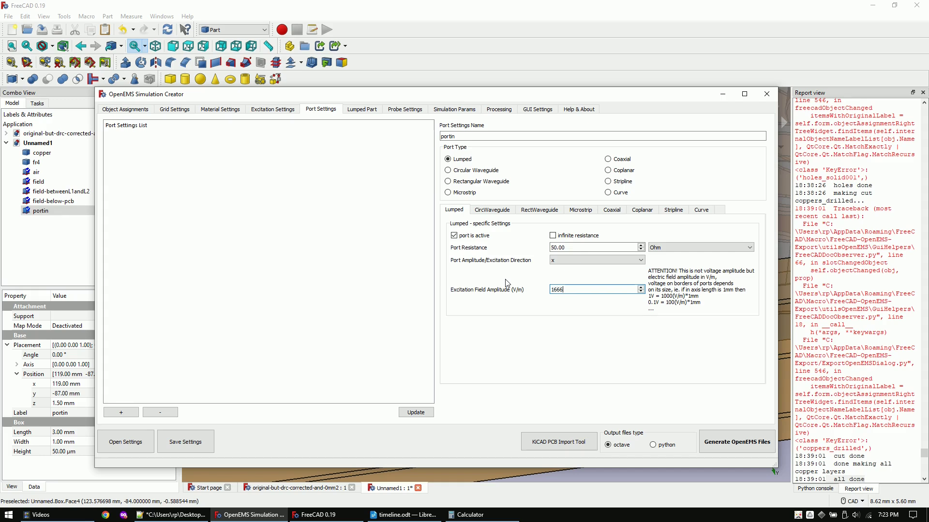
{"action": "left_click", "coordinate": [120, 413]}
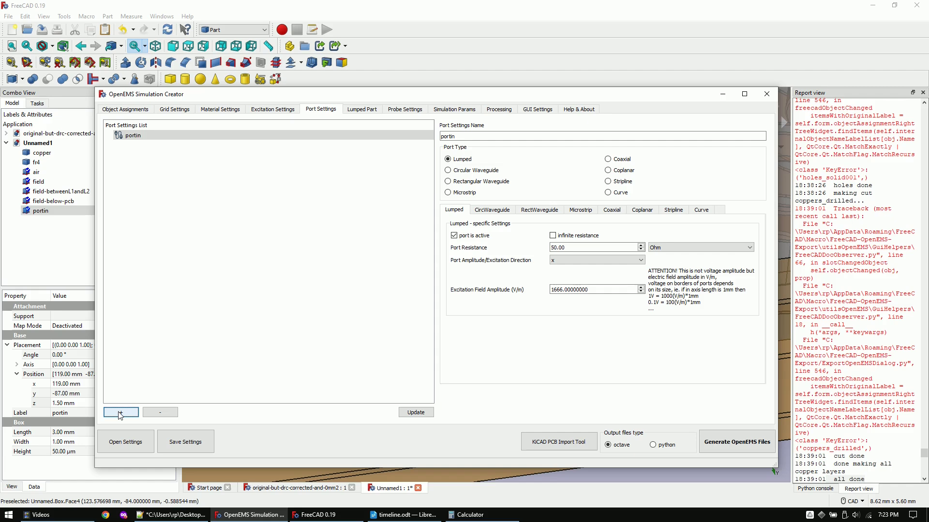
{"action": "left_click", "coordinate": [368, 114]}
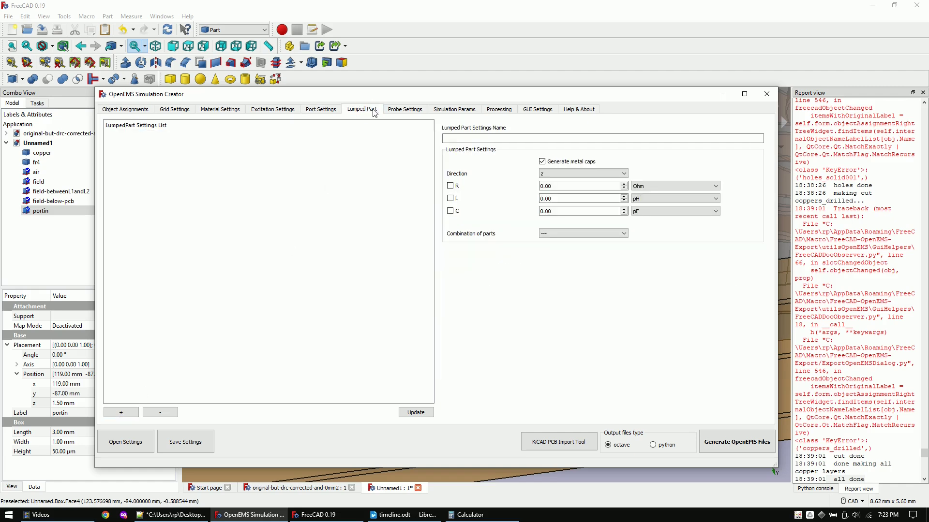
- Add a DumpBox probe hfield dumping the H field in the time domain
{"action": "left_click", "coordinate": [402, 110]}
{"action": "left_click", "coordinate": [602, 135]}
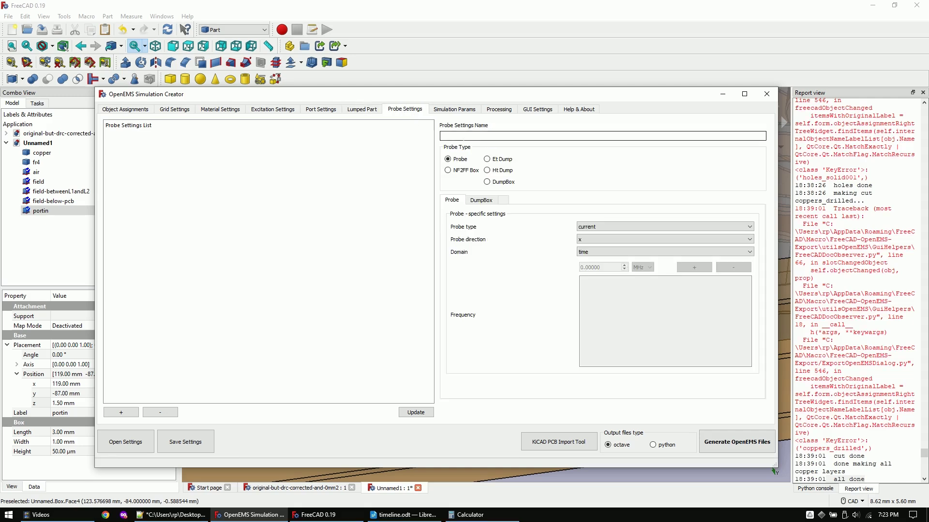
{"action": "type", "text": "hfield"}
{"action": "left_click", "coordinate": [487, 182]}
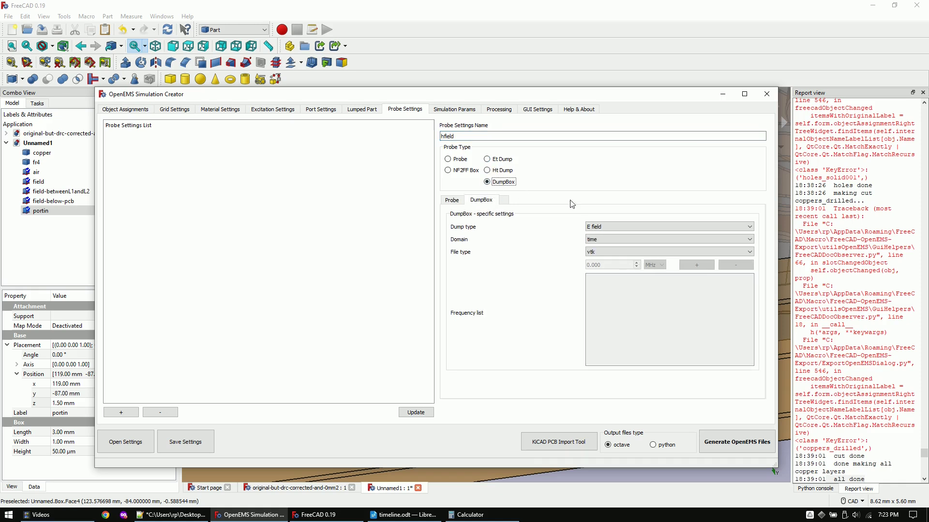
{"action": "left_click", "coordinate": [614, 229]}
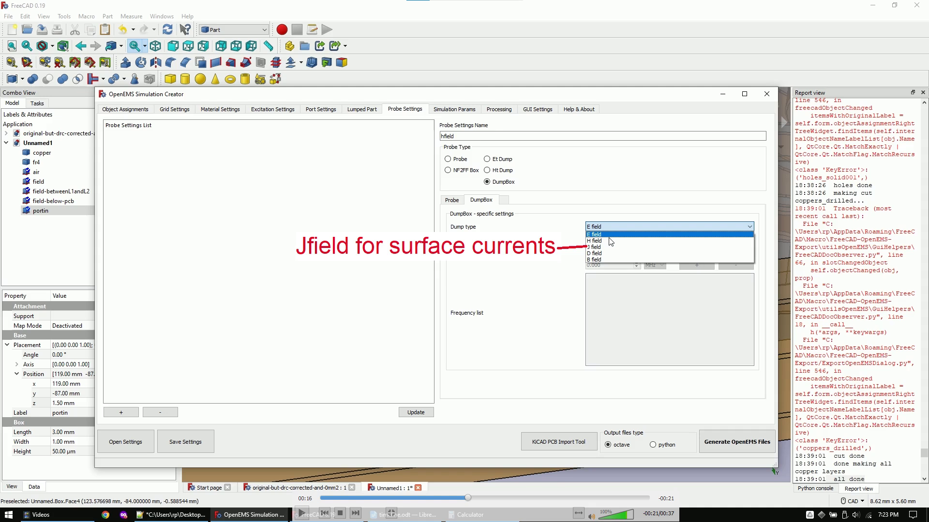
{"action": "left_click", "coordinate": [611, 241]}
{"action": "left_click", "coordinate": [121, 412]}
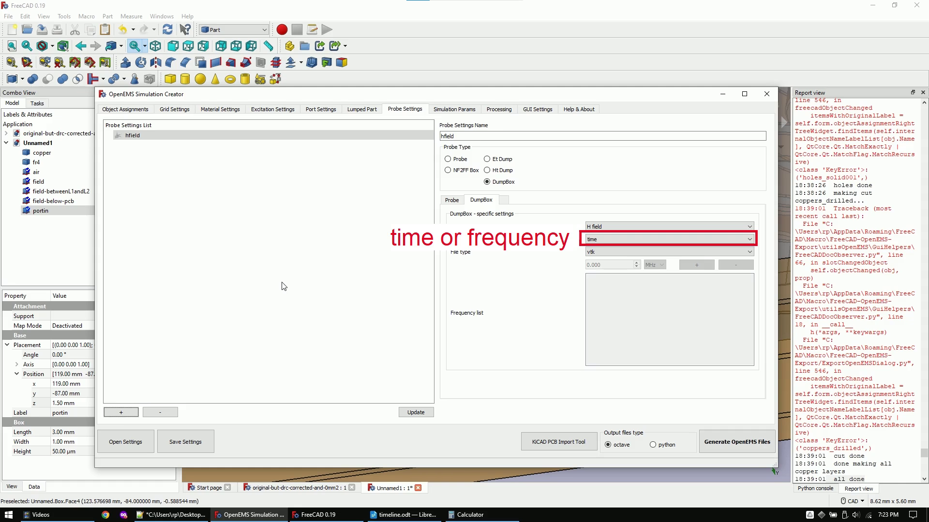
{"action": "left_click", "coordinate": [604, 239]}
{"action": "left_click", "coordinate": [611, 242]}
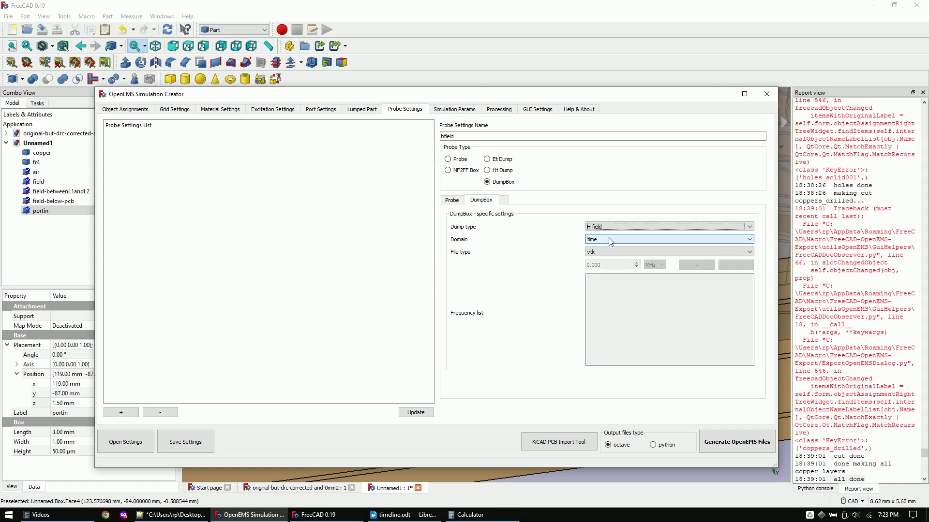
{"action": "left_click", "coordinate": [112, 413]}
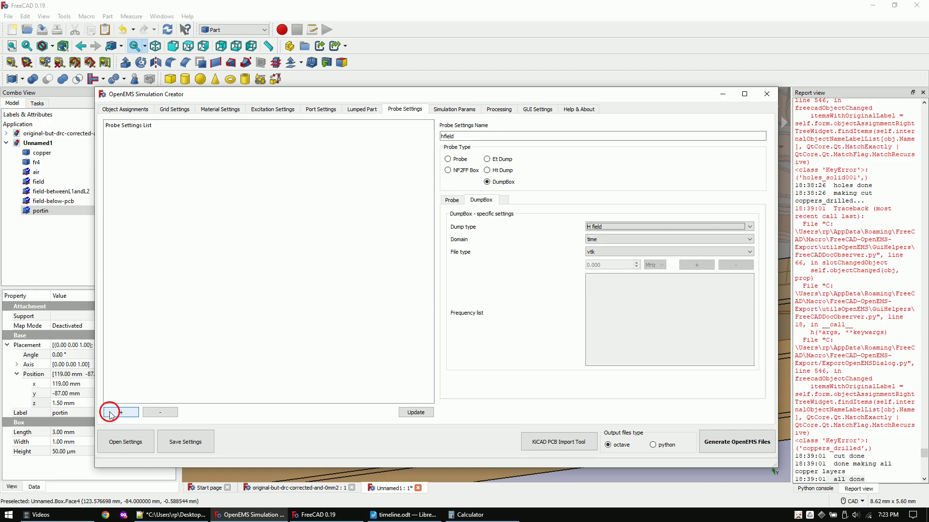
{"action": "left_click", "coordinate": [454, 110]}
- Set maximum timesteps to 20000 and minimum decrement to 0.01
{"action": "double_click", "coordinate": [222, 126]}
{"action": "type", "text": "20000"}
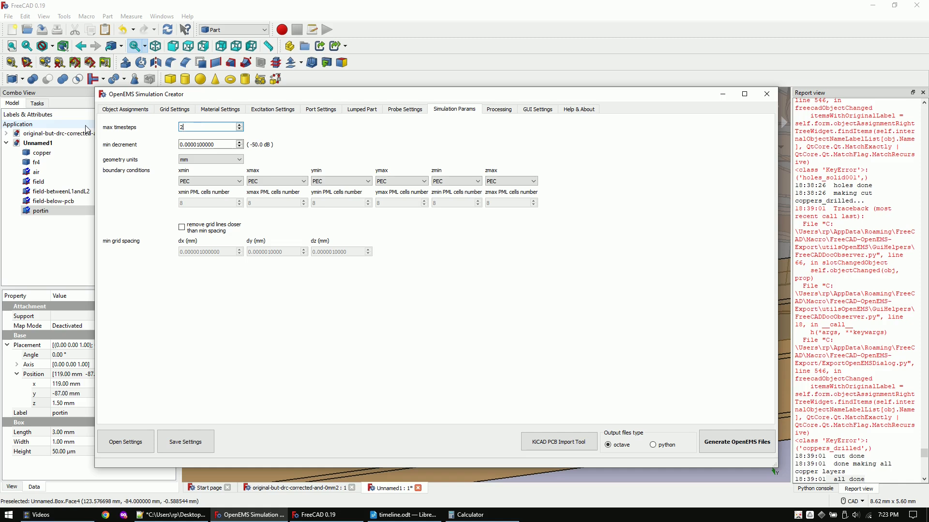
{"action": "key", "text": "Tab"}
{"action": "type", "text": "0."}
{"action": "key", "text": "Tab"}
{"action": "key", "text": "Tab"}
- Set all six boundaries, xmin through zmax, to PML
{"action": "key", "text": "Down"}
{"action": "key", "text": "Down"}
{"action": "key", "text": "Tab"}
{"action": "key", "text": "Down"}
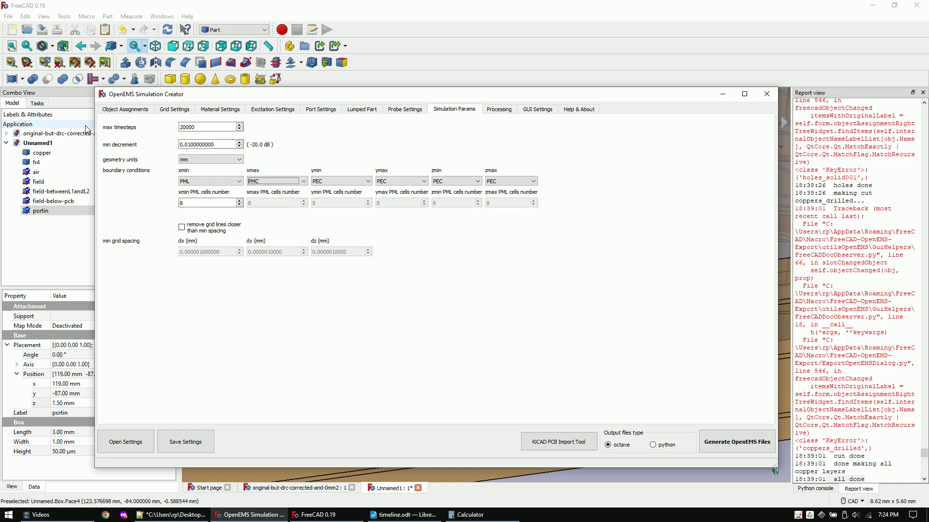
{"action": "key", "text": "Down"}
{"action": "key", "text": "Tab"}
{"action": "key", "text": "Down"}
{"action": "key", "text": "Down"}
{"action": "key", "text": "Tab"}
{"action": "key", "text": "Down"}
{"action": "key", "text": "Down"}
{"action": "key", "text": "Tab"}
{"action": "key", "text": "Down"}
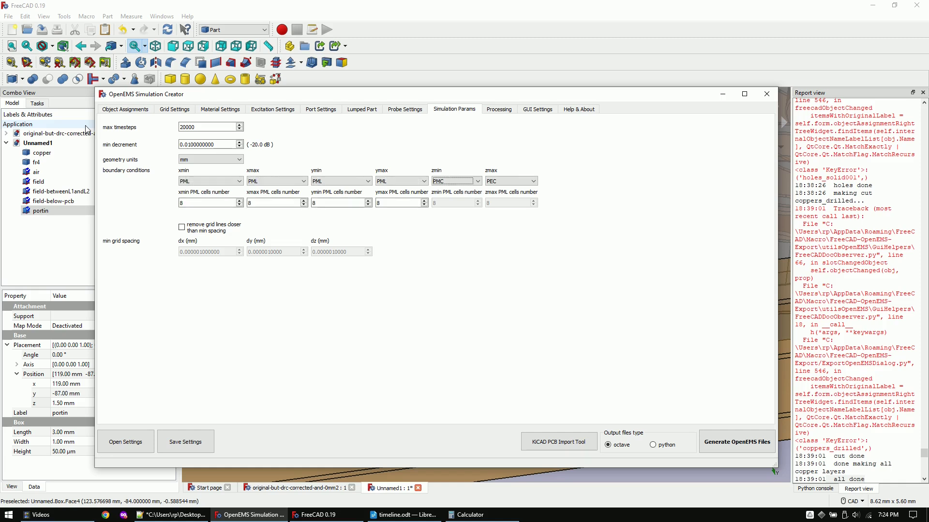
{"action": "key", "text": "Down"}
{"action": "key", "text": "Tab"}
{"action": "key", "text": "Down"}
{"action": "key", "text": "Down"}
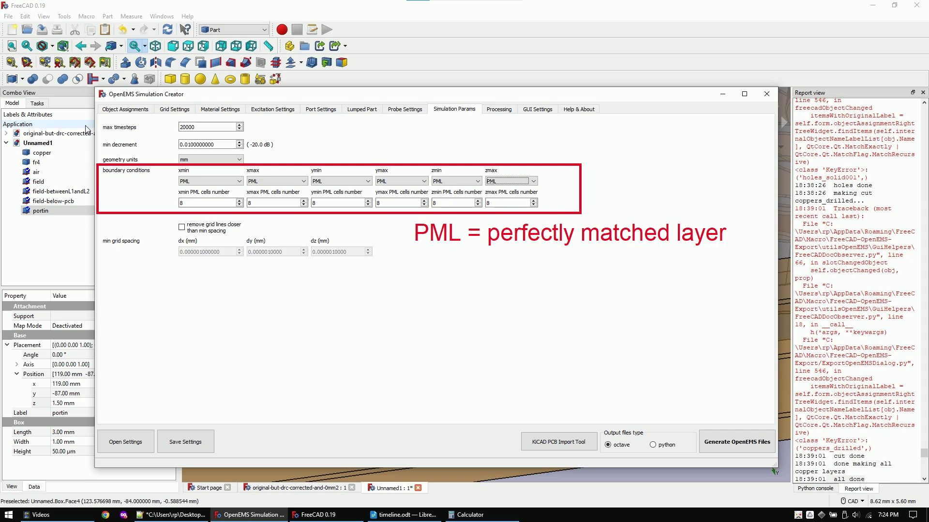
- Assign field-betweenL1andL2 and field-below-pcb to the hfield probe
{"action": "left_click", "coordinate": [125, 110]}
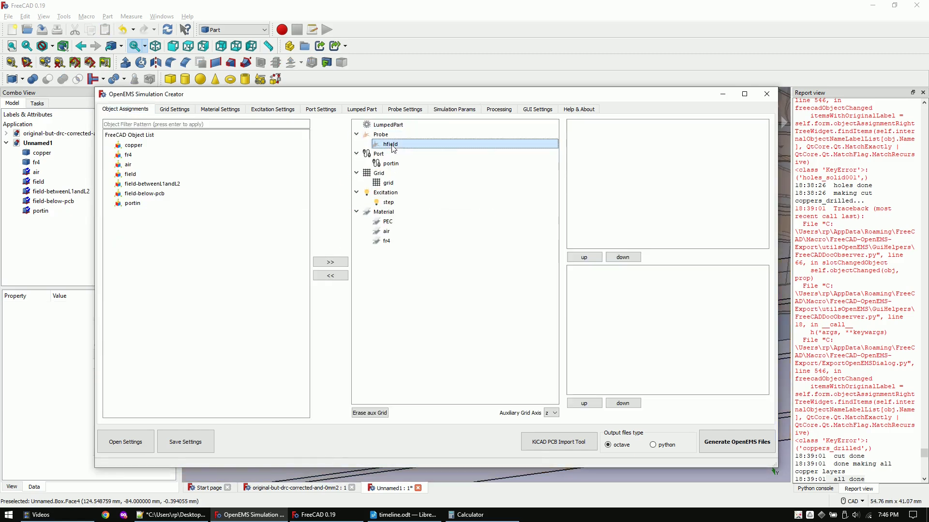
{"action": "left_click", "coordinate": [153, 184]}
{"action": "left_click", "coordinate": [331, 262]}
{"action": "left_click", "coordinate": [144, 193]}
{"action": "left_click", "coordinate": [330, 261]}
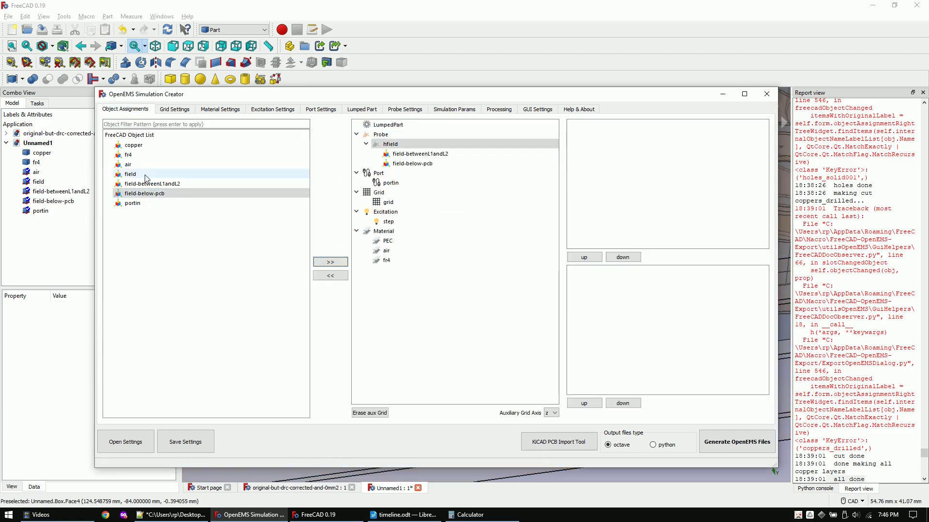
{"action": "left_click", "coordinate": [130, 174]}
{"action": "left_click", "coordinate": [330, 262]}
- Assign the portin object to the portin port and air to the grid
{"action": "left_click", "coordinate": [132, 203]}
{"action": "left_click", "coordinate": [330, 262]}
{"action": "left_click", "coordinate": [388, 221]}
{"action": "left_click", "coordinate": [127, 165]}
- Assign copper to PEC, air to air, fr4 to fr4, and raise PEC priority
{"action": "left_click", "coordinate": [330, 262]}
{"action": "left_click", "coordinate": [388, 269]}
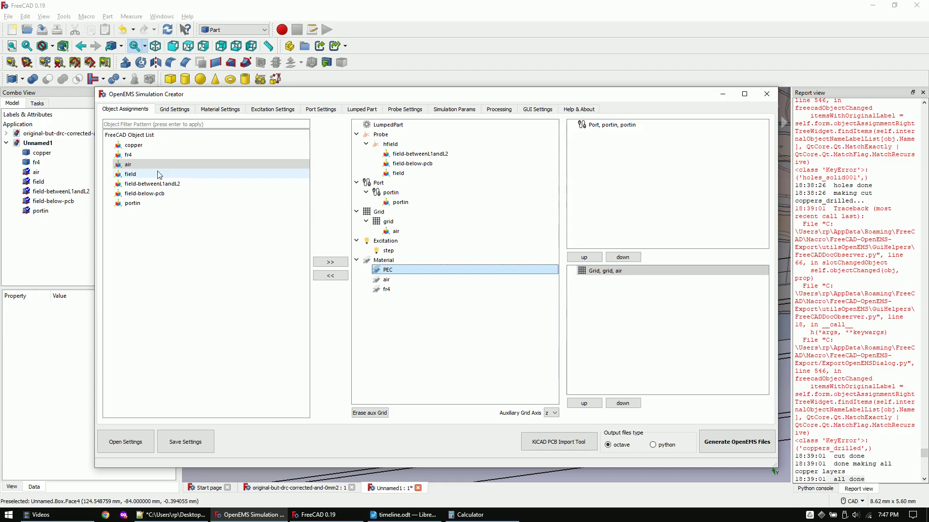
{"action": "left_click", "coordinate": [133, 145]}
{"action": "left_click", "coordinate": [330, 262]}
{"action": "left_click", "coordinate": [385, 289]}
{"action": "left_click", "coordinate": [127, 164]}
{"action": "left_click", "coordinate": [128, 154]}
{"action": "left_click", "coordinate": [330, 262]}
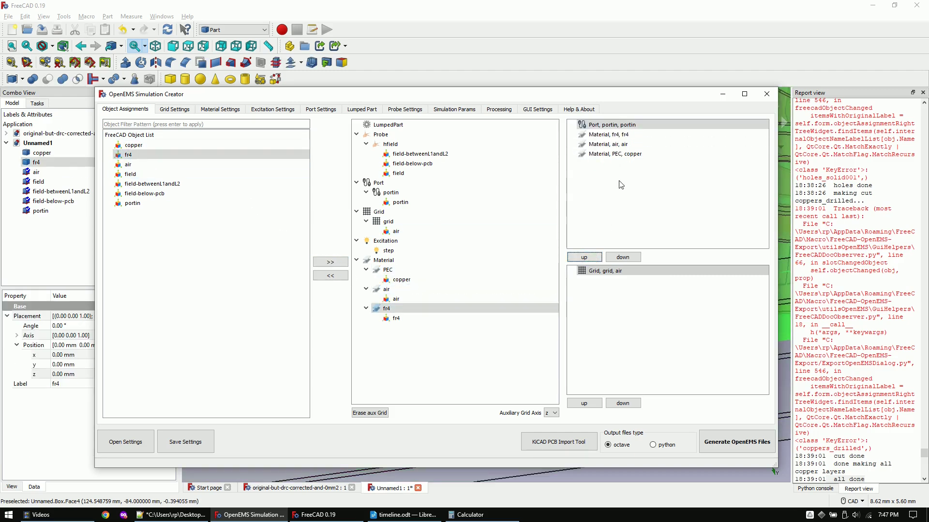
{"action": "left_click", "coordinate": [584, 257]}
- Choose python output, save the settings, and generate the OpenEMS files
{"action": "left_click", "coordinate": [653, 445]}
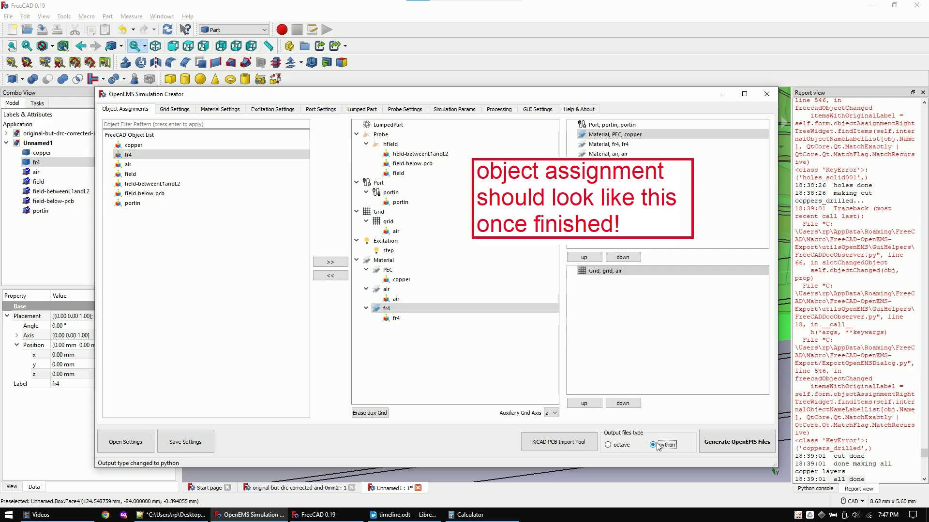
{"action": "left_click", "coordinate": [184, 442]}
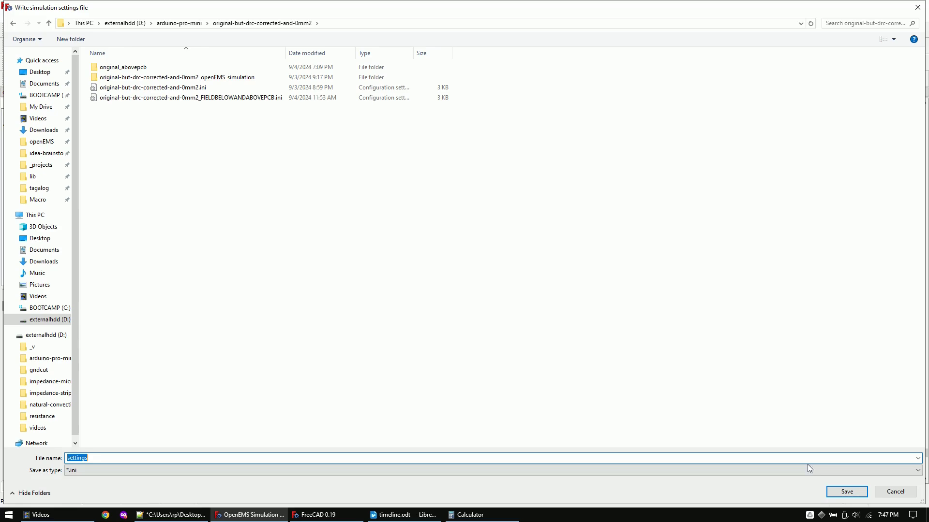
{"action": "left_click", "coordinate": [847, 491]}
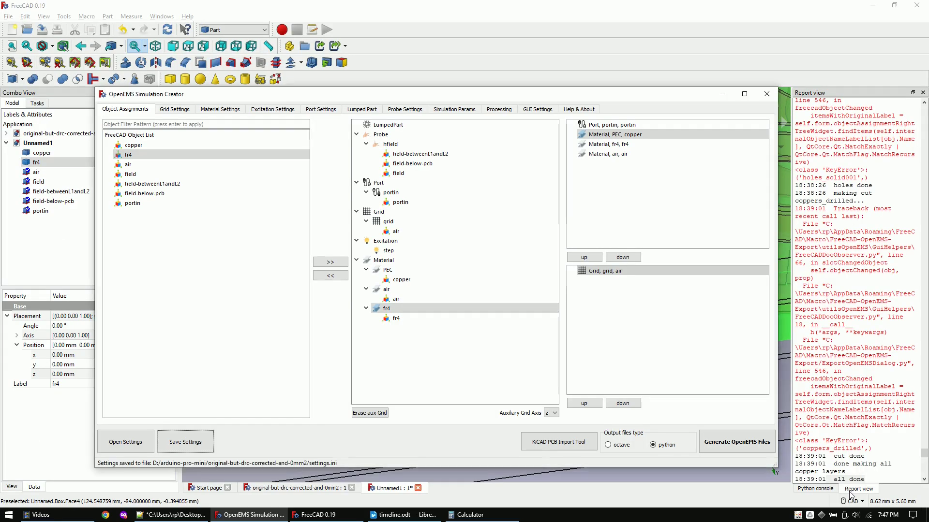
{"action": "left_click", "coordinate": [724, 443]}
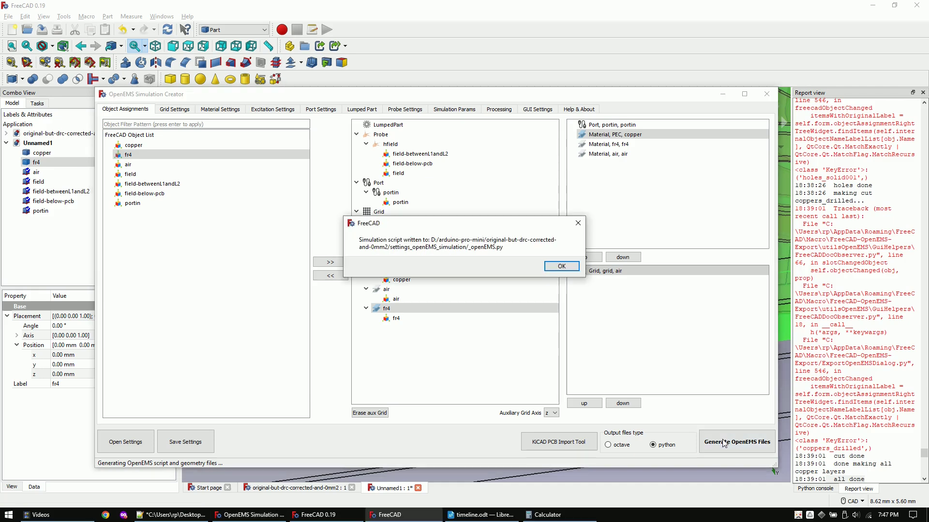
{"action": "left_click", "coordinate": [564, 267]}
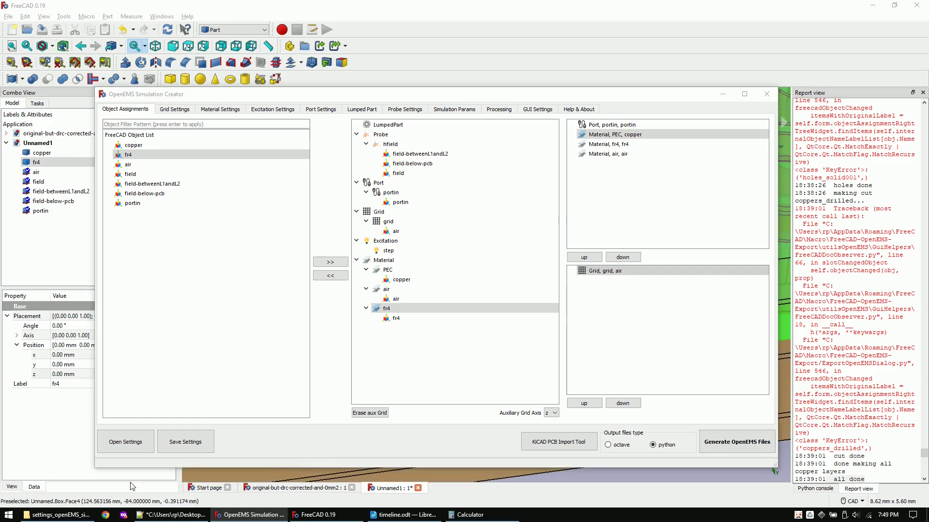
{"action": "left_click", "coordinate": [67, 515]}
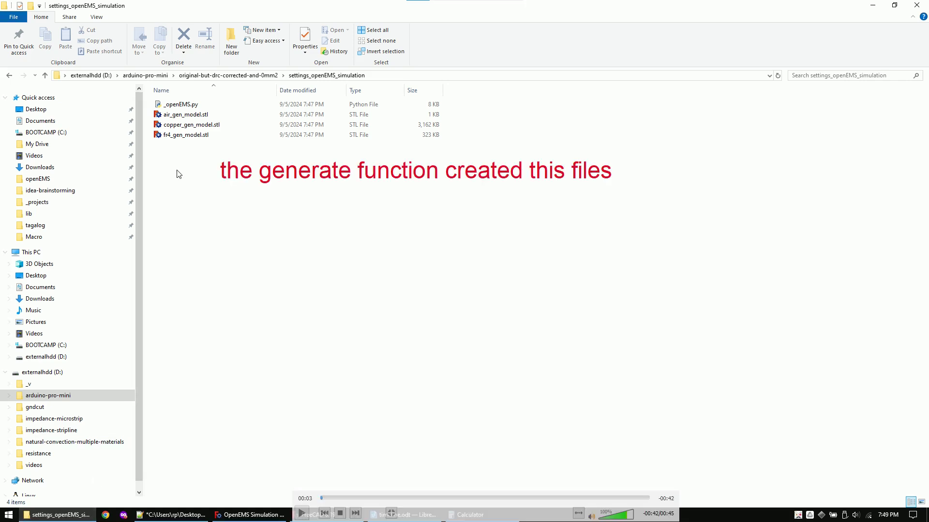
- Open _openEMS.py from settings_openEMS_simulation in Notepad++
{"action": "right_click", "coordinate": [184, 107]}
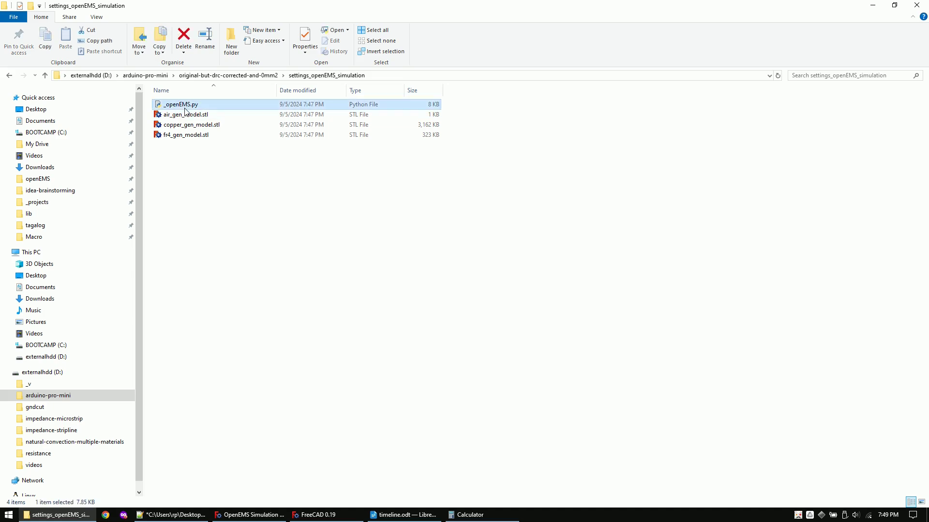
{"action": "left_click", "coordinate": [225, 139]}
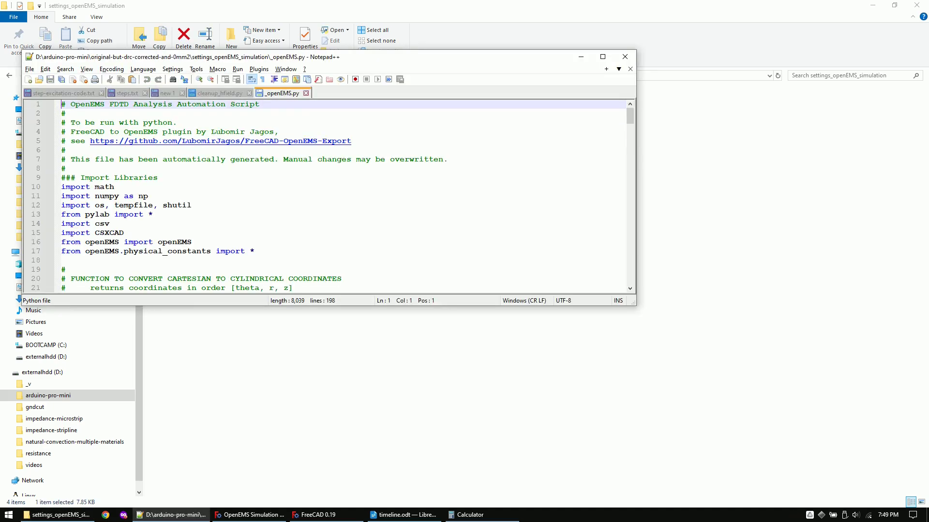
- Add FDTD.SetStepExcite(1) on line 99 under the excitation section of _openEMS.py
{"action": "key", "text": "super+Up"}
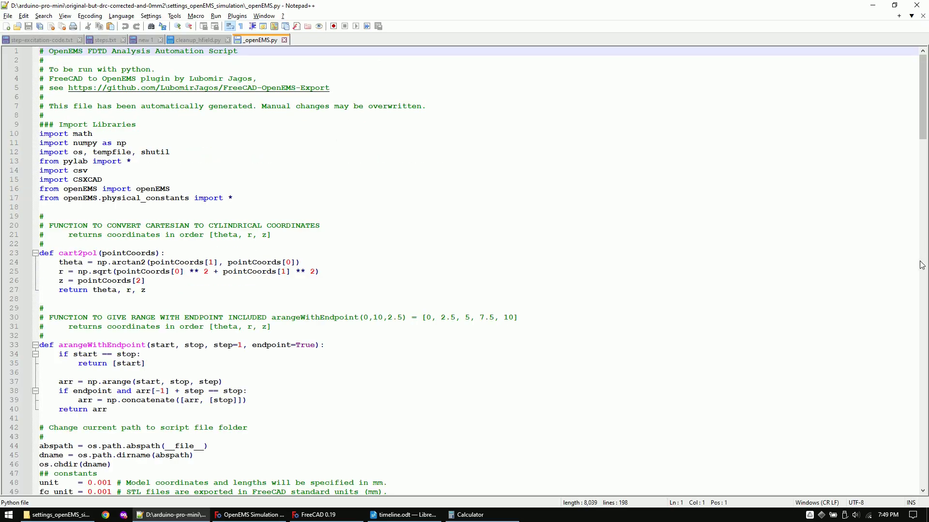
{"action": "scroll", "coordinate": [464, 271], "scroll_direction": "down", "scroll_amount": 15}
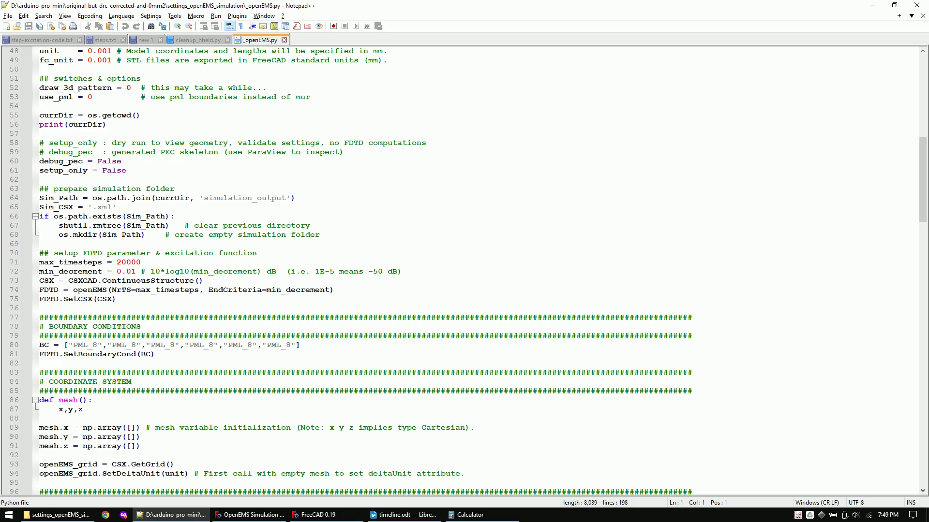
{"action": "scroll", "coordinate": [464, 271], "scroll_direction": "down", "scroll_amount": 3}
{"action": "left_click", "coordinate": [44, 428]}
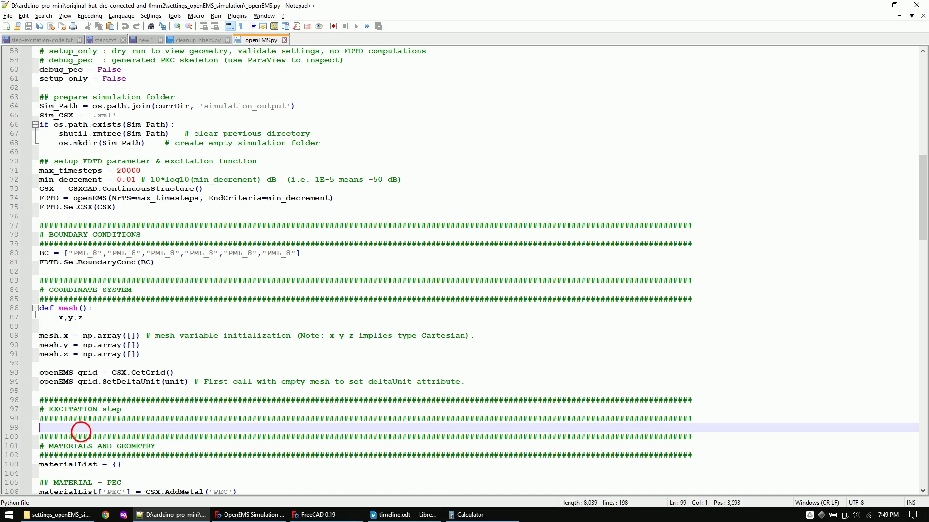
{"action": "type", "text": "FDTD.SetStepExcite(1)"}
{"action": "key", "text": "shift+Home"}
{"action": "left_click_drag", "start_coordinate": [923, 168], "coordinate": [924, 315]}
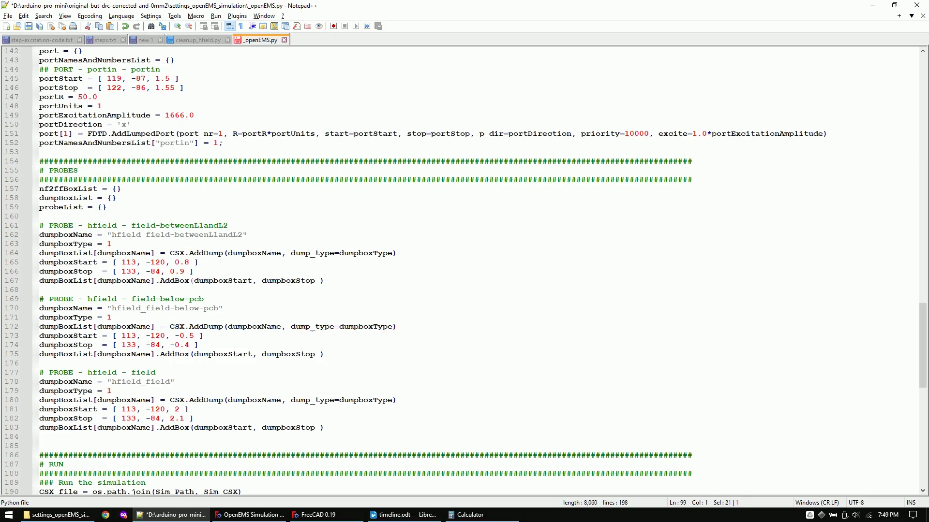
- Set the three probe dumpboxStop z values to 0.8, -0.5 and 2, then run _openEMS.py
{"action": "left_click", "coordinate": [190, 271]}
{"action": "key", "text": "BackSpace"}
{"action": "type", "text": "8"}
{"action": "key", "text": "Down"}
{"action": "key", "text": "Down"}
{"action": "key", "text": "Down"}
{"action": "key", "text": "Down"}
{"action": "key", "text": "Down"}
{"action": "key", "text": "Down"}
{"action": "key", "text": "Down"}
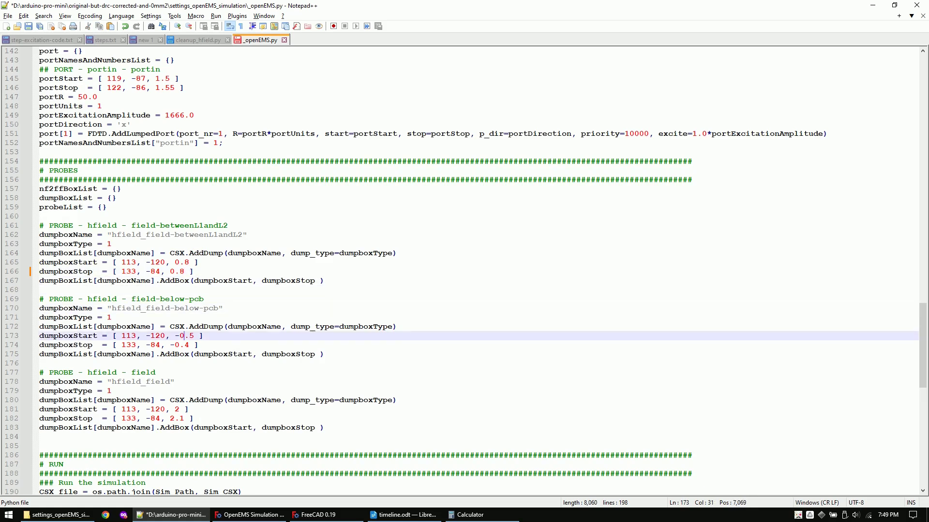
{"action": "key", "text": "Down"}
{"action": "key", "text": "Delete"}
{"action": "type", "text": "5"}
{"action": "key", "text": "Down"}
{"action": "key", "text": "Down"}
{"action": "key", "text": "Down"}
{"action": "key", "text": "Down"}
{"action": "key", "text": "Down"}
{"action": "key", "text": "Down"}
{"action": "key", "text": "Down"}
{"action": "key", "text": "Down"}
{"action": "key", "text": "Left"}
{"action": "key", "text": "BackSpace"}
{"action": "key", "text": "BackSpace"}
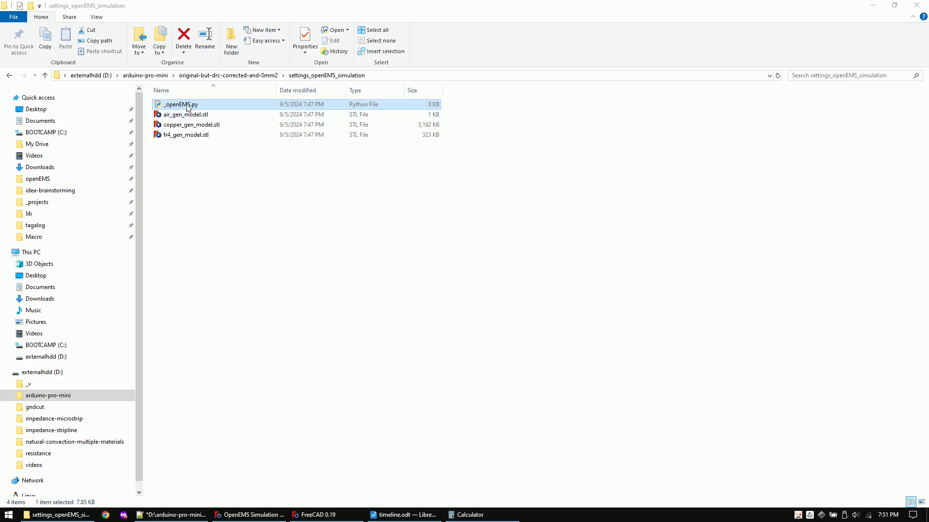
{"action": "double_click", "coordinate": [187, 103]}
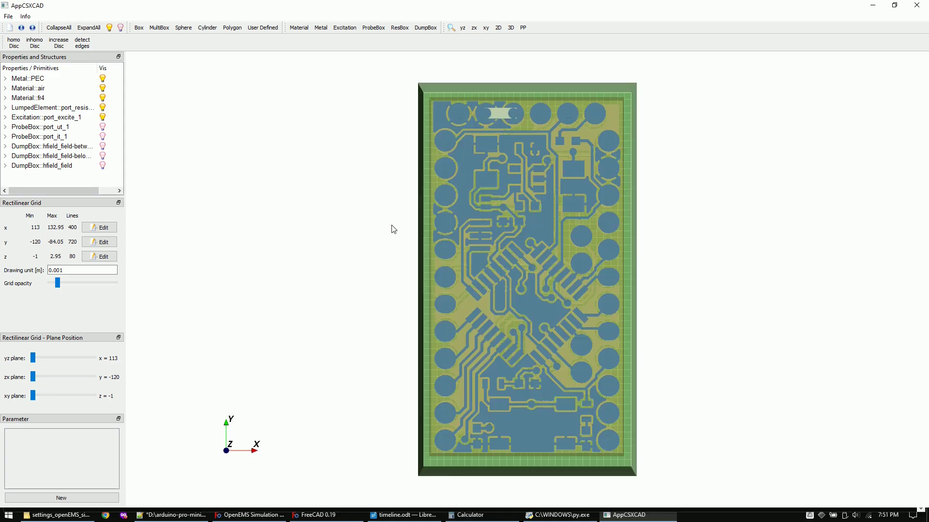
{"action": "left_click_drag", "start_coordinate": [393, 229], "coordinate": [518, 308]}
- Switch the AppCSXCAD board preview to 2D, zoom on the traces, then close it
{"action": "left_click", "coordinate": [498, 28]}
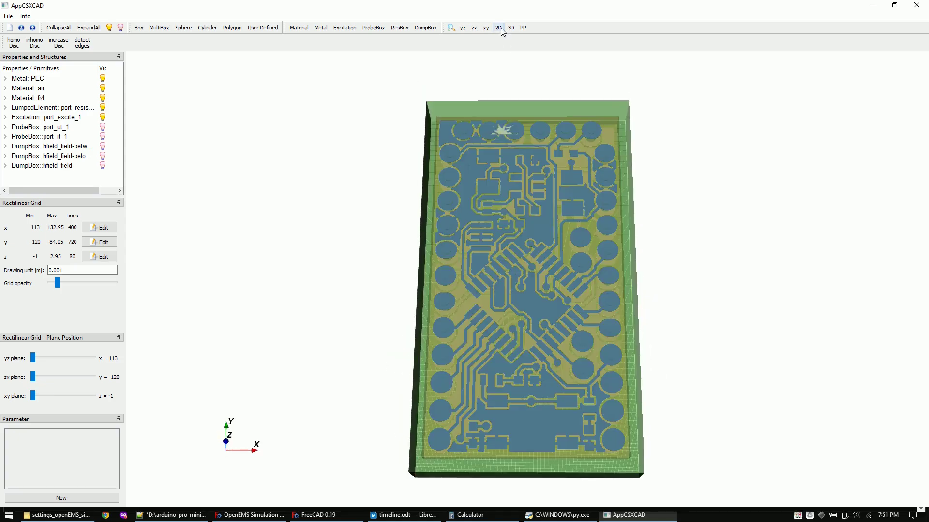
{"action": "scroll", "coordinate": [465, 103], "scroll_direction": "up", "scroll_amount": 8}
{"action": "scroll", "coordinate": [352, 397], "scroll_direction": "down", "scroll_amount": 5}
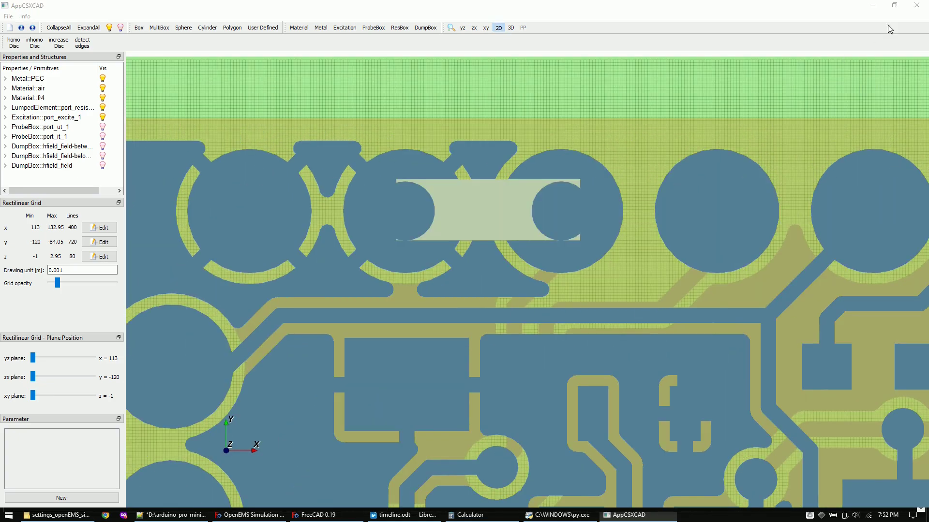
{"action": "left_click", "coordinate": [917, 5]}
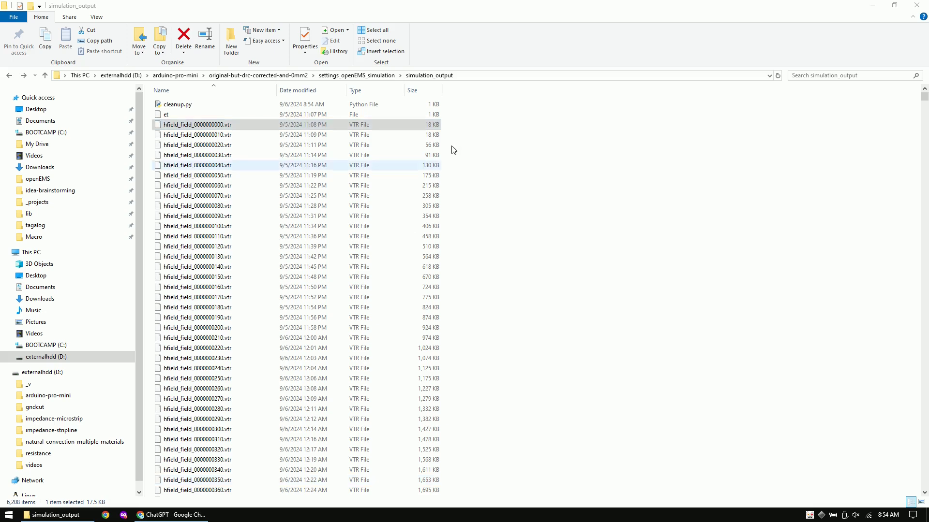
- Launch ParaView by entering C:\Program Files\ParaView 5.12.0\bin\paraview.exe in Explorer's address bar
{"action": "left_click", "coordinate": [498, 77]}
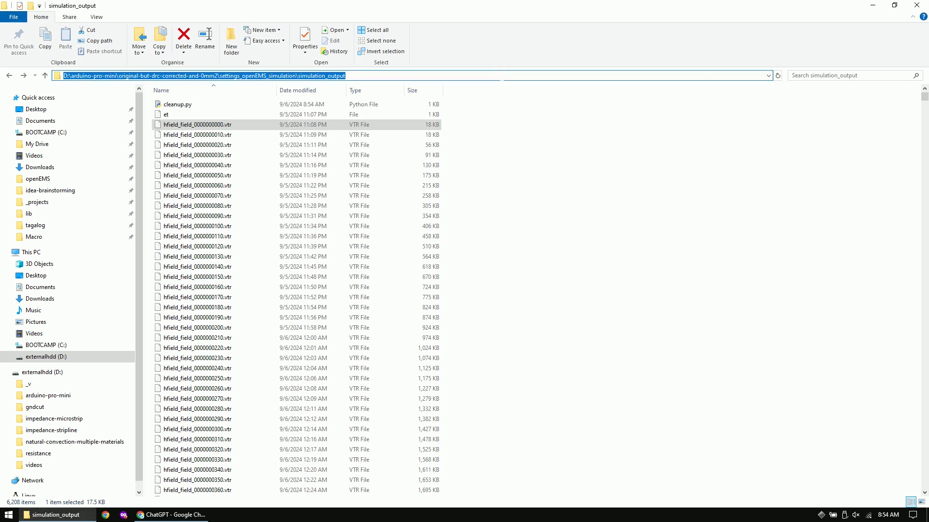
{"action": "type", "text": "paravie"}
{"action": "key", "text": "ctrl+a"}
{"action": "type", "text": "C:\\Program Files\\ParaView 5.12.0\\bin\\paraview.exe"}
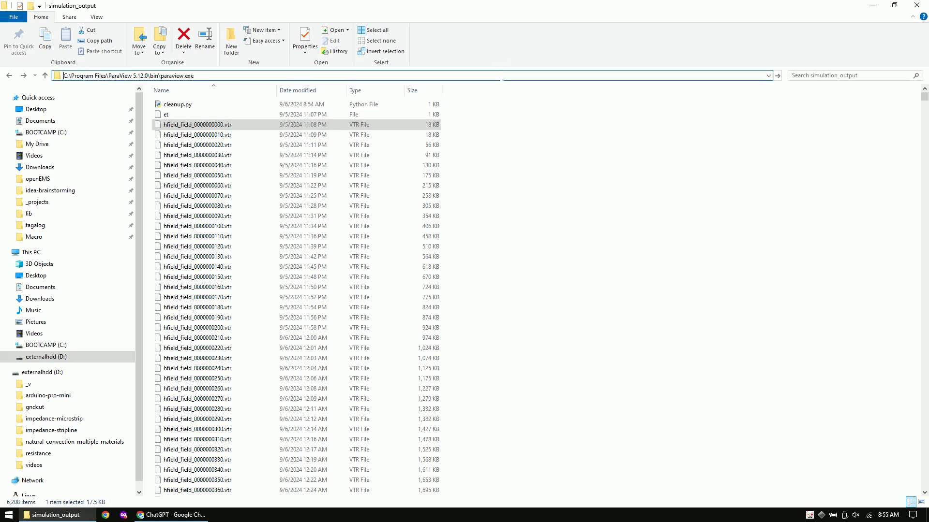
{"action": "key", "text": "Return"}
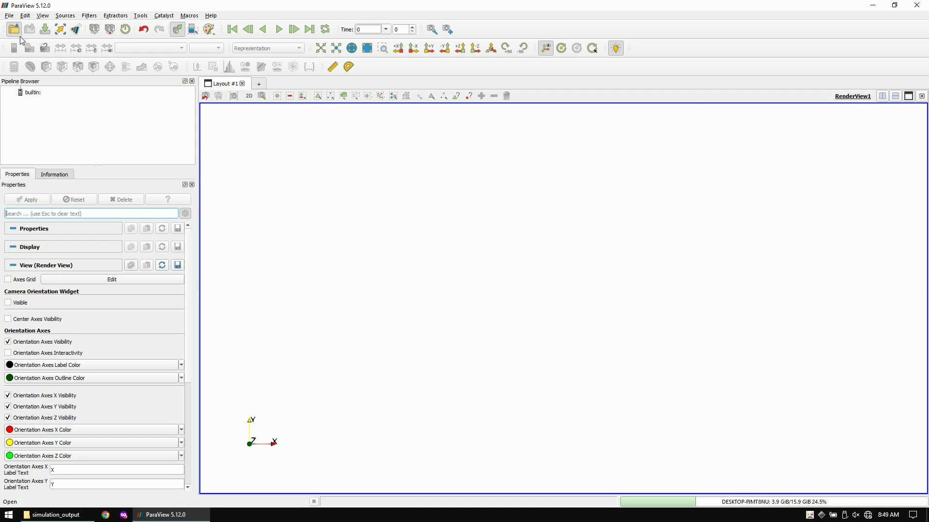
- Open the hfield_field-betweenL1andL2 .vtr results series in ParaView
{"action": "left_click", "coordinate": [20, 37]}
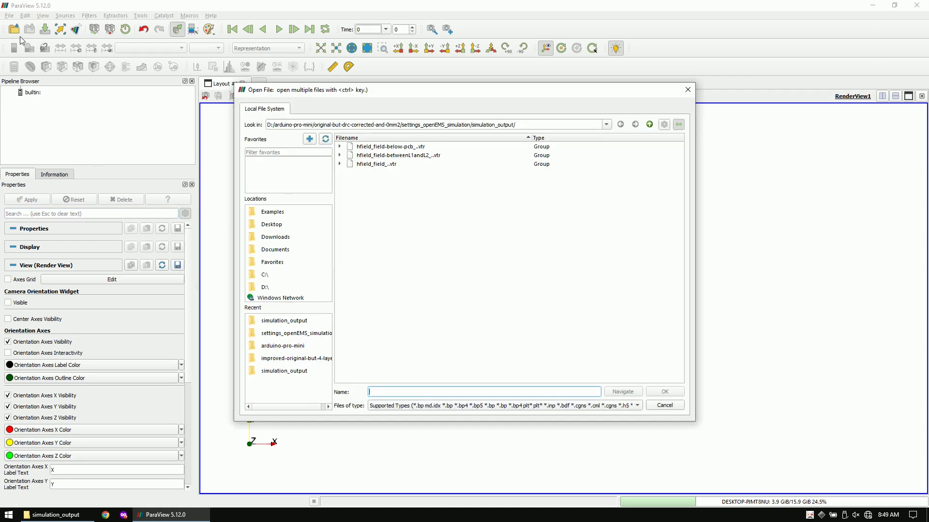
{"action": "left_click", "coordinate": [425, 156]}
{"action": "left_click", "coordinate": [424, 156]}
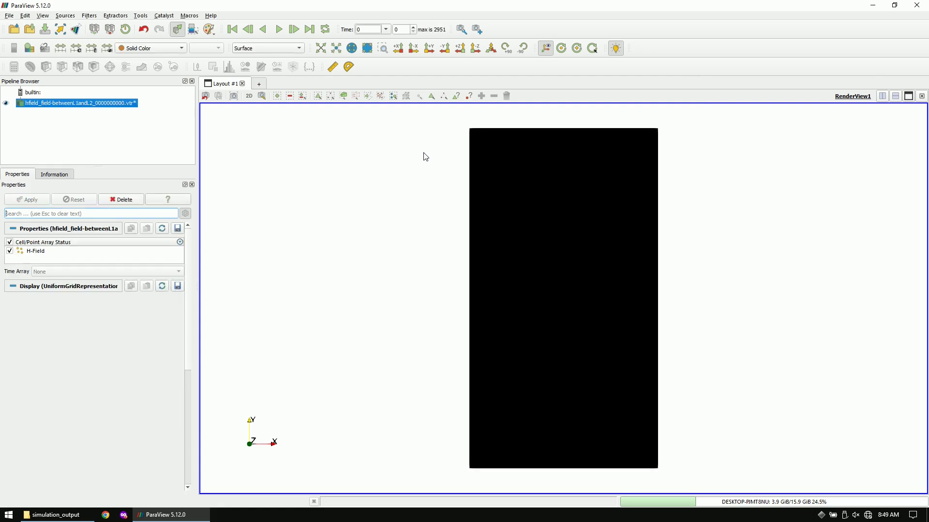
- Colour the slice by H-Field on a custom 0–0.2 range and show time 1000
{"action": "left_click", "coordinate": [164, 47]}
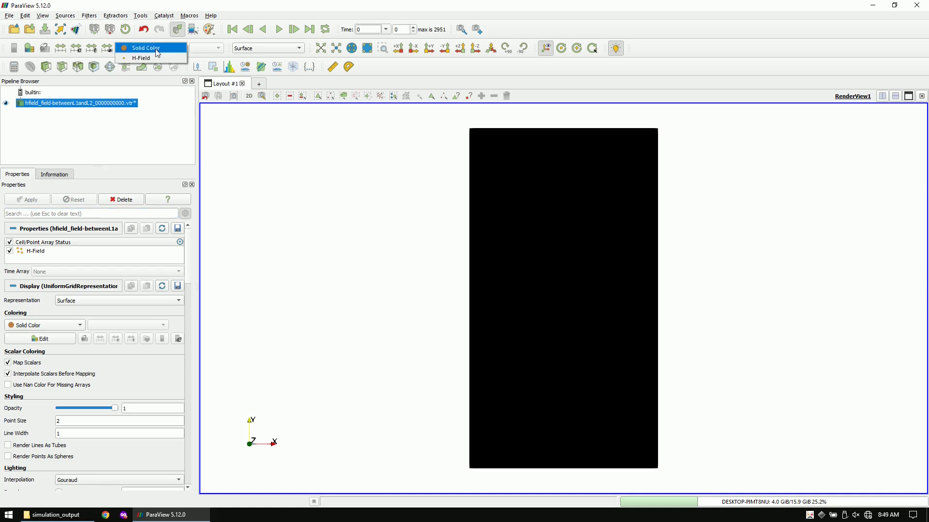
{"action": "left_click", "coordinate": [138, 57]}
{"action": "left_click", "coordinate": [81, 49]}
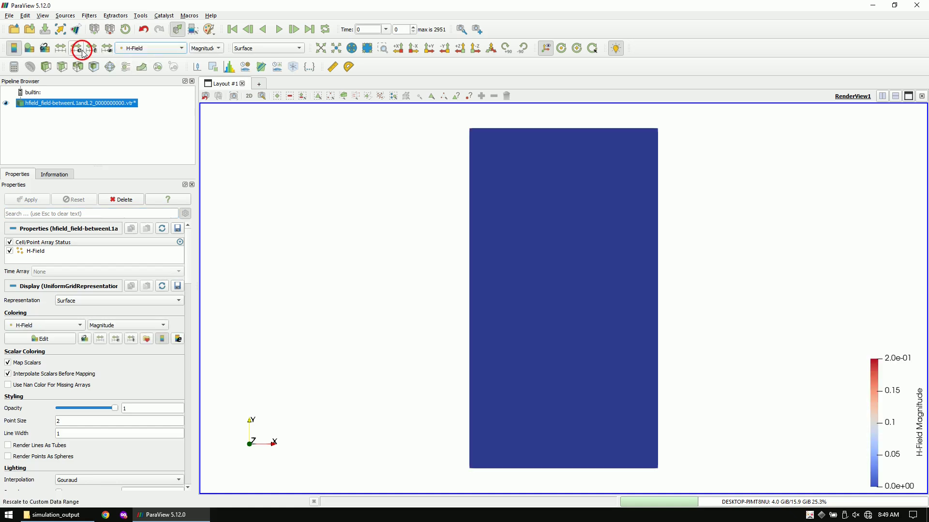
{"action": "key", "text": "Tab"}
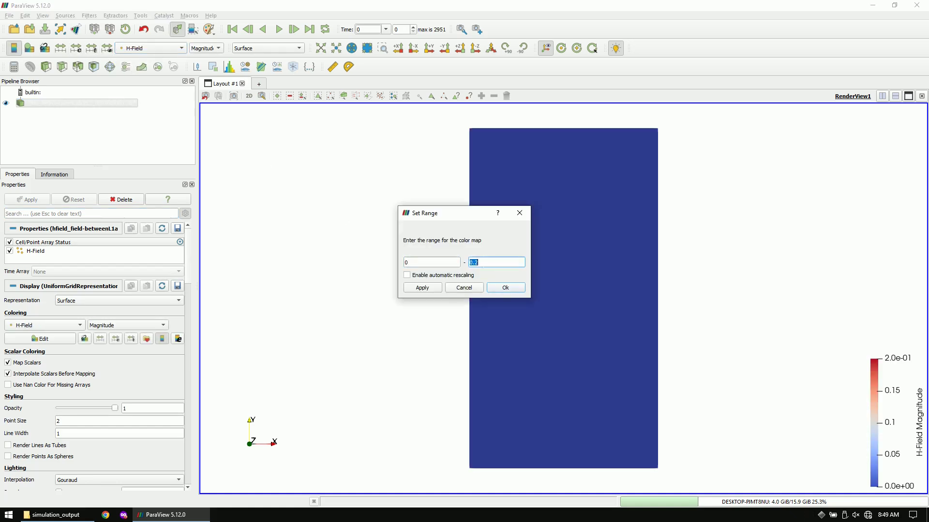
{"action": "left_click", "coordinate": [507, 288]}
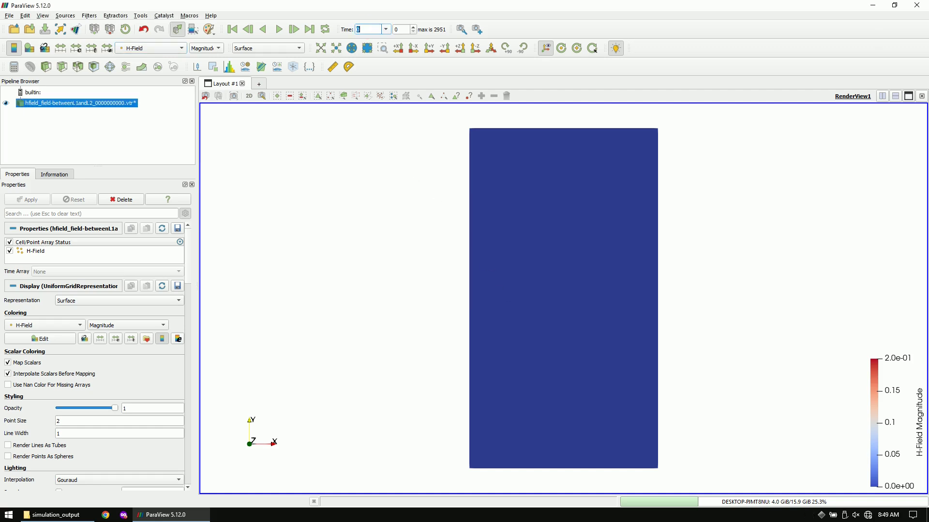
{"action": "type", "text": "1000"}
{"action": "key", "text": "Return"}
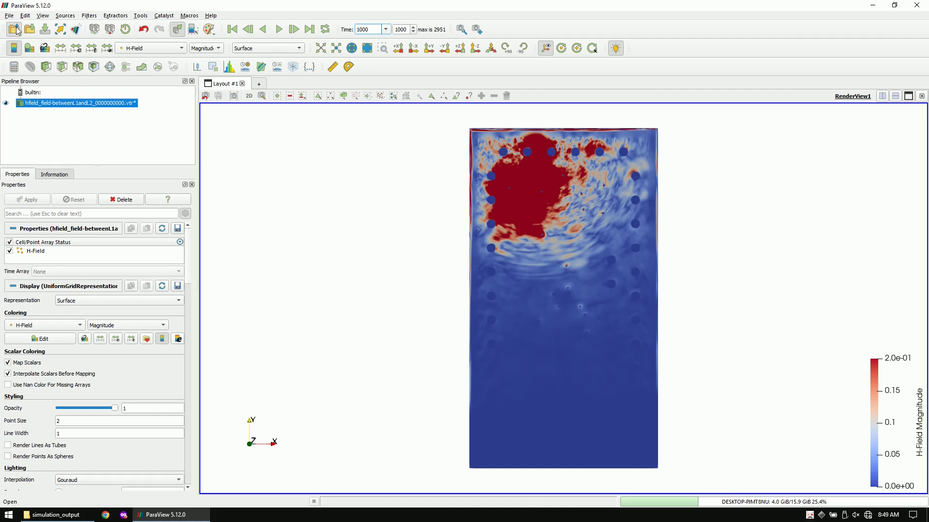
- Load copper_gen_model.stl from the settings_openEMS_simulation folder
{"action": "key", "text": "ctrl+o"}
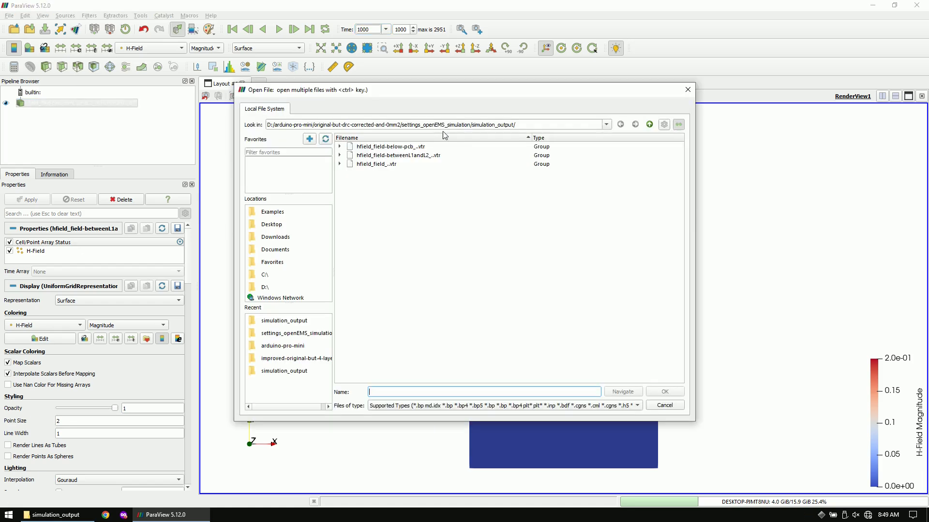
{"action": "left_click", "coordinate": [649, 125]}
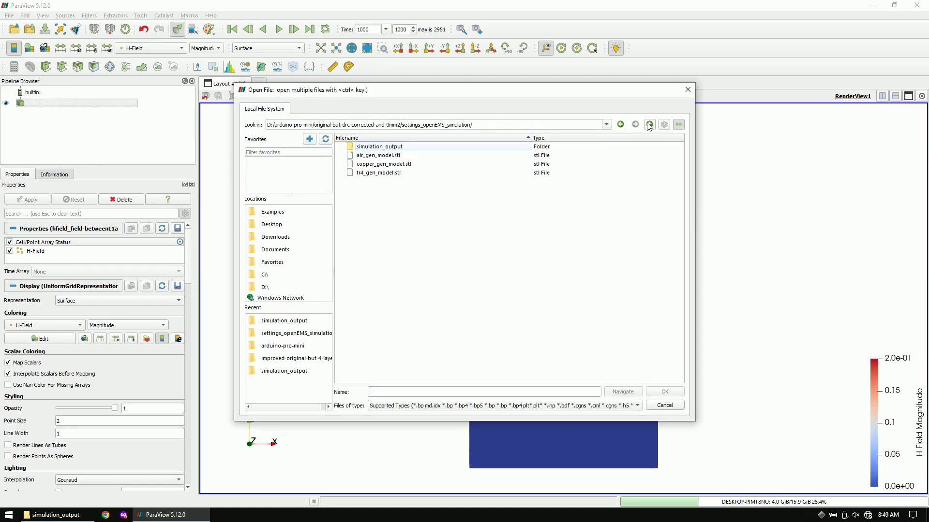
{"action": "double_click", "coordinate": [386, 164]}
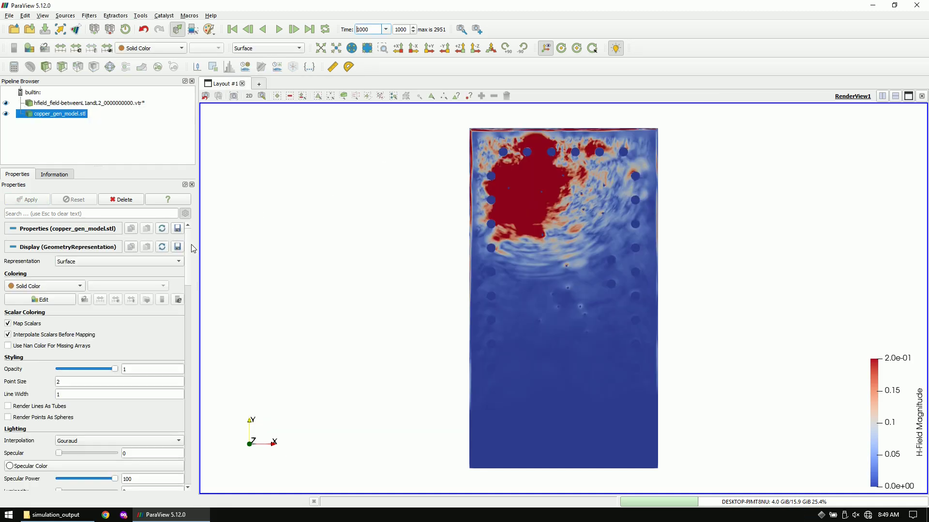
- Scale the copper model by 0.001 on X, Y and Z
{"action": "scroll", "coordinate": [121, 305], "scroll_direction": "down", "scroll_amount": 10}
{"action": "double_click", "coordinate": [59, 306]}
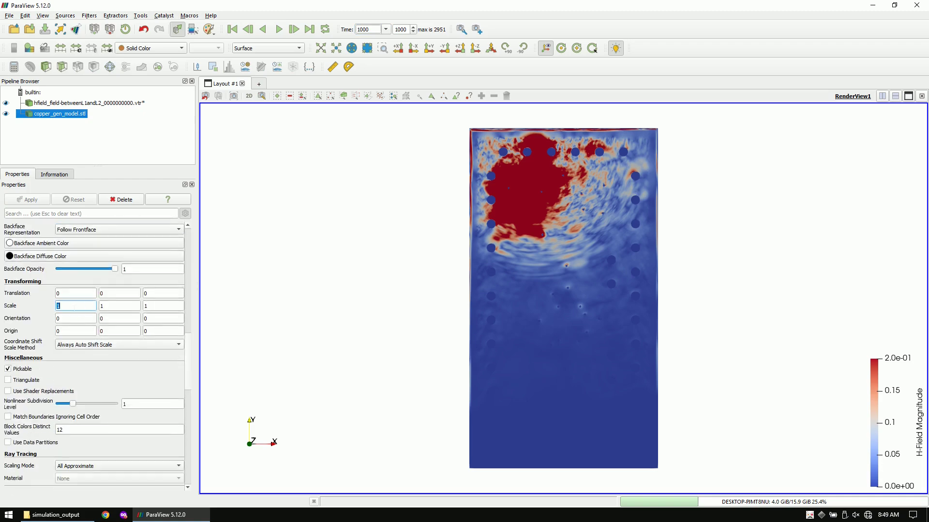
{"action": "type", "text": "0.001"}
{"action": "key", "text": "Tab"}
{"action": "type", "text": "0.001"}
{"action": "key", "text": "Tab"}
{"action": "type", "text": "0.001"}
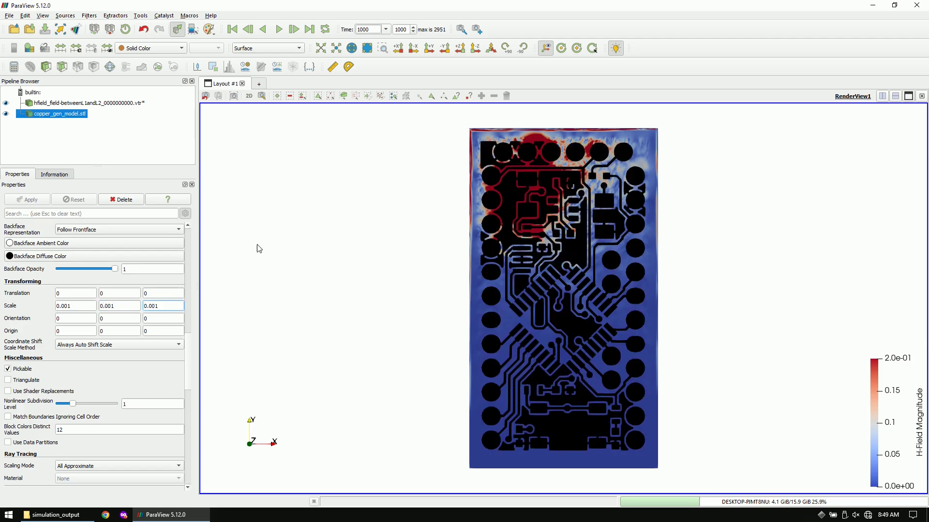
- Colour the copper model solid orange with 0.5 opacity
{"action": "left_click_drag", "start_coordinate": [190, 366], "coordinate": [190, 236]}
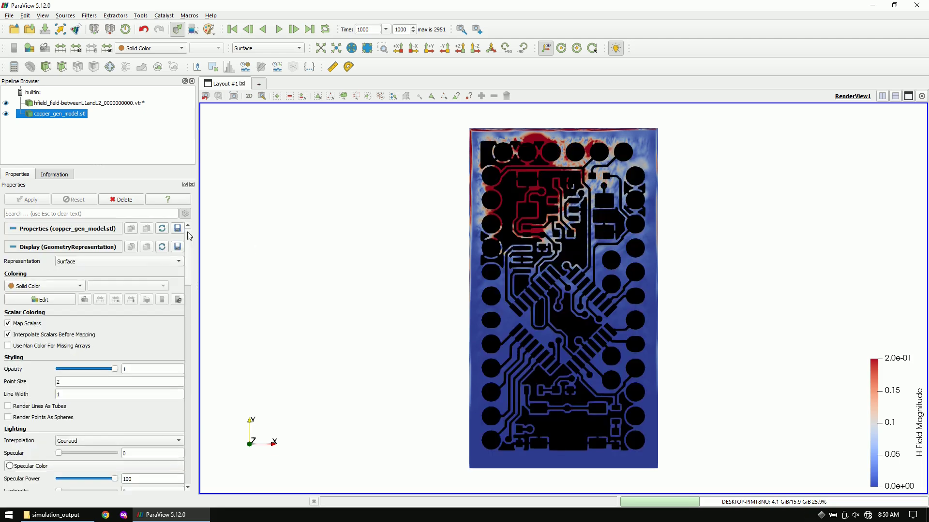
{"action": "left_click", "coordinate": [61, 298]}
{"action": "left_click", "coordinate": [418, 217]}
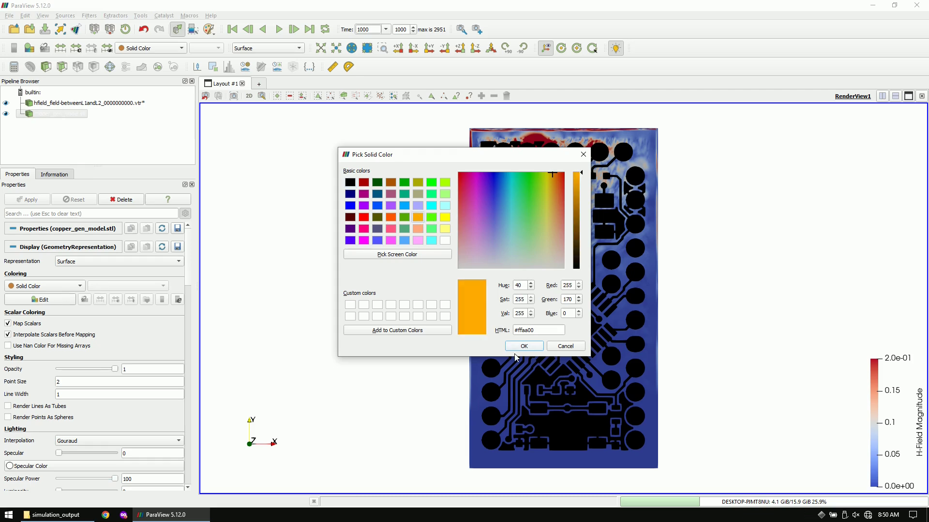
{"action": "left_click", "coordinate": [522, 346]}
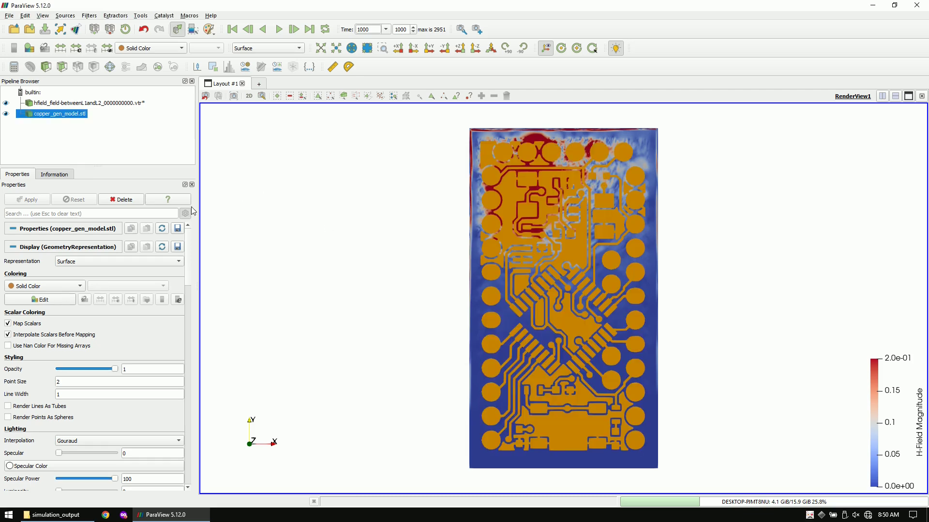
{"action": "double_click", "coordinate": [125, 369]}
{"action": "type", "text": "0"}
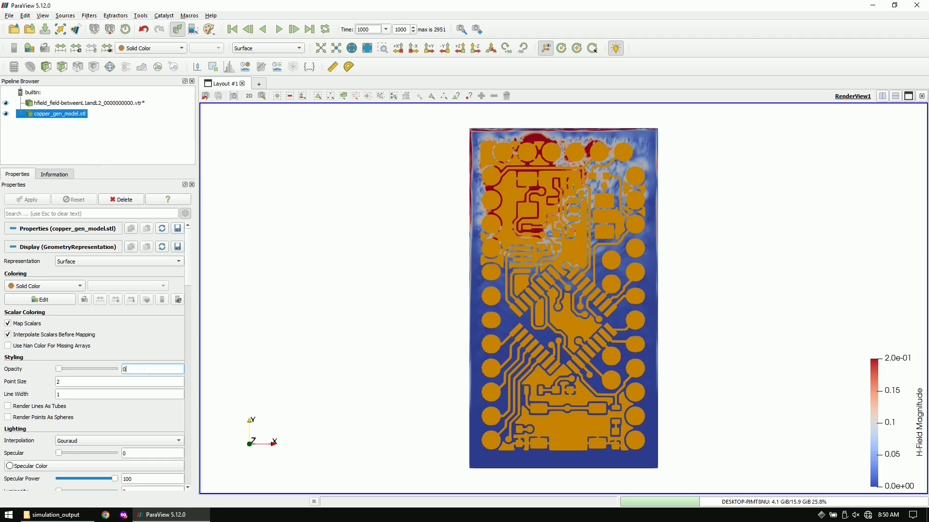
{"action": "type", "text": ".5"}
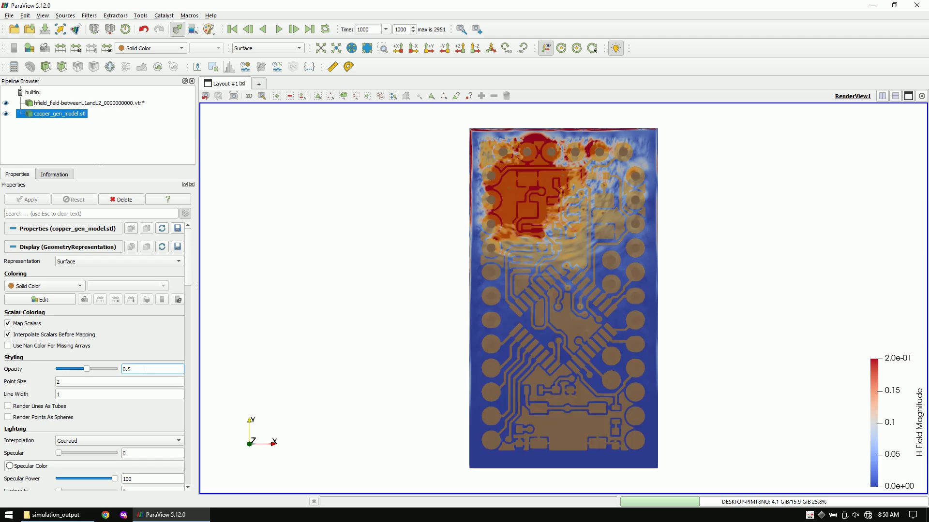
{"action": "left_click", "coordinate": [114, 103]}
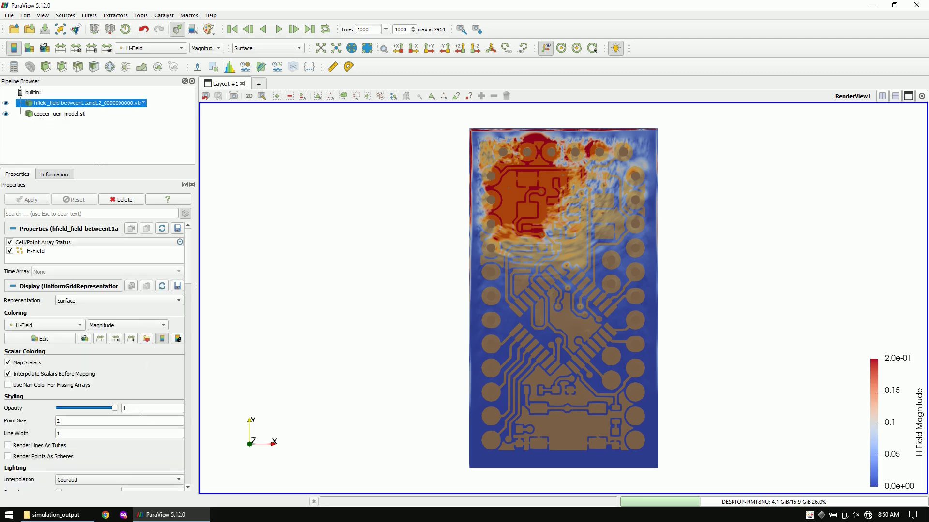
- Set the H-field slice opacity to 0.8
{"action": "double_click", "coordinate": [141, 407]}
{"action": "type", "text": "0.5"}
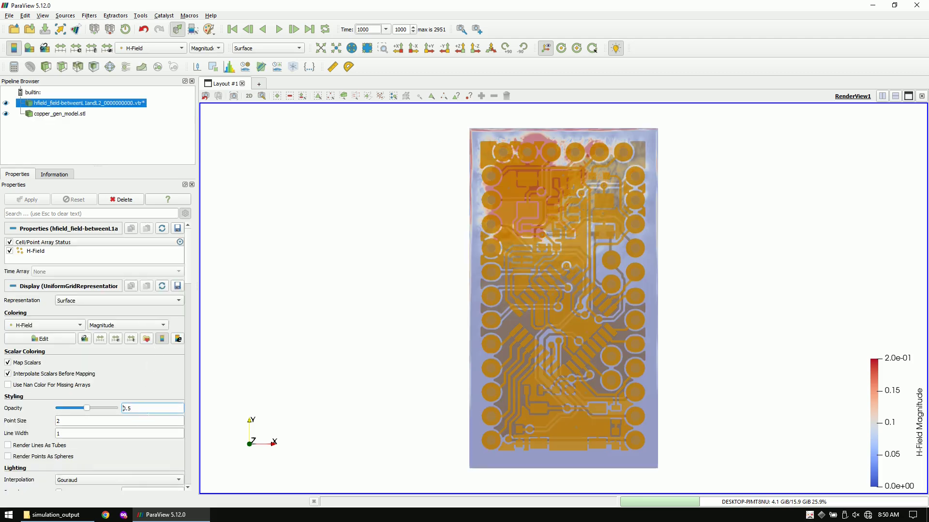
{"action": "key", "text": "BackSpace"}
{"action": "type", "text": "8"}
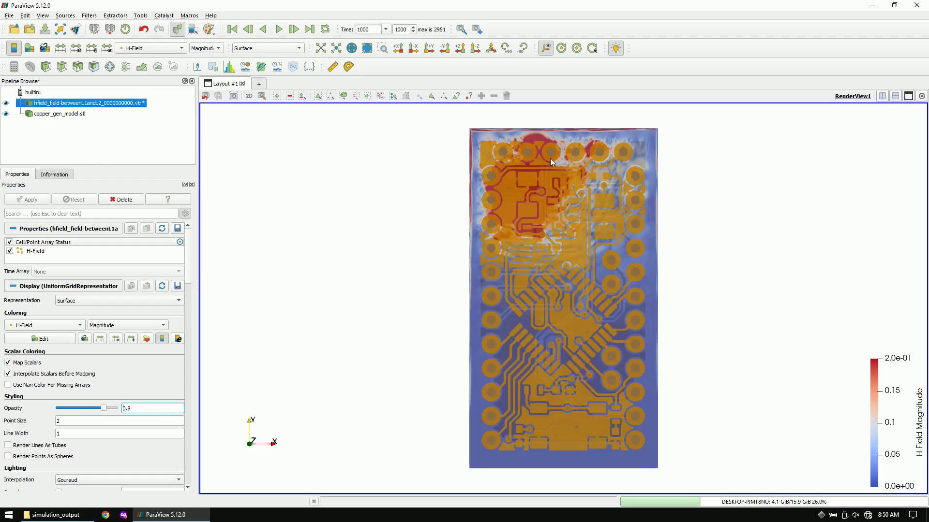
- Select the copper overlay and advance the view to time step 2000
{"action": "left_click", "coordinate": [59, 114]}
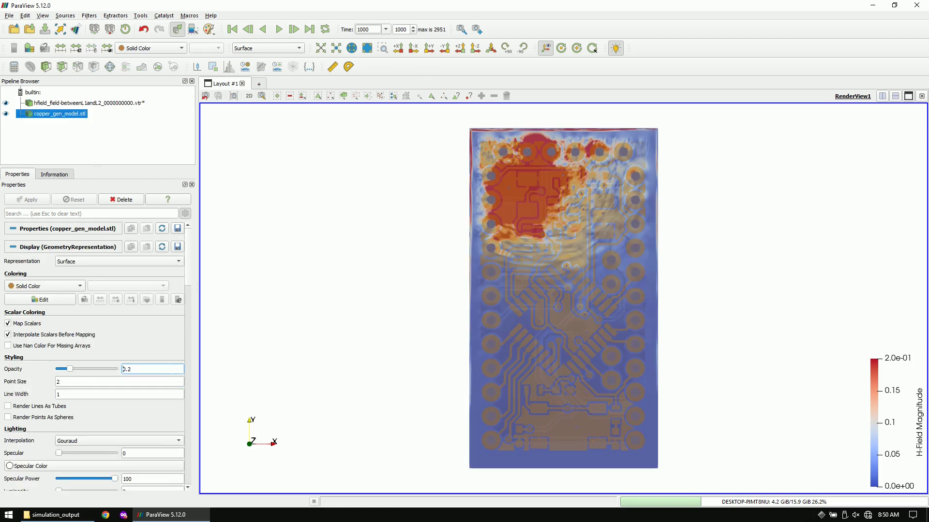
{"action": "double_click", "coordinate": [367, 30]}
{"action": "type", "text": "2000"}
{"action": "key", "text": "Return"}
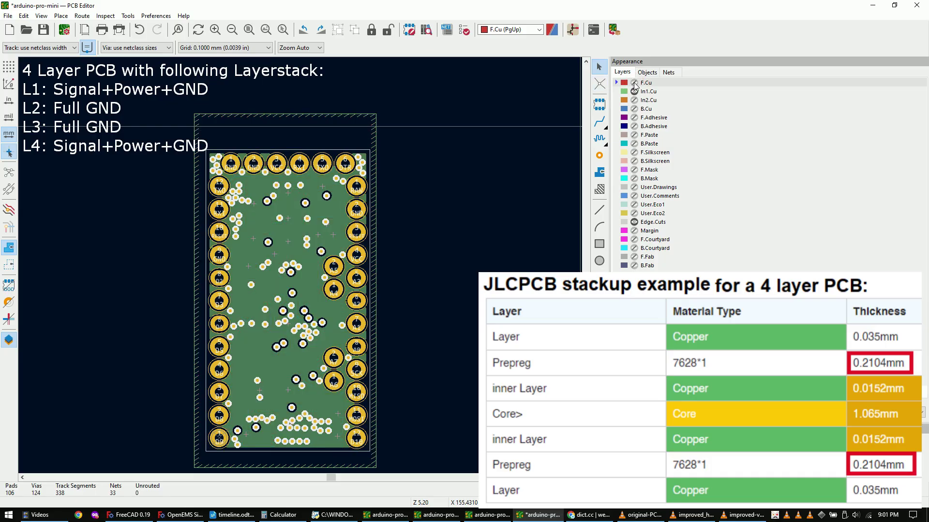
- View In1.Cu, In2.Cu and B.Cu one at a time, then re-enable F.Cu, In1.Cu, In2.Cu and B.Cu
{"action": "left_click", "coordinate": [634, 92]}
{"action": "left_click", "coordinate": [633, 100]}
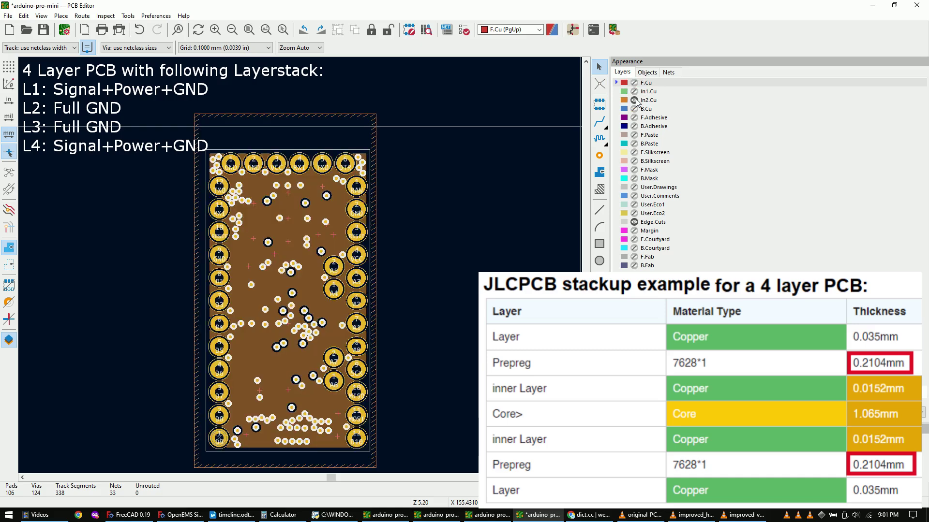
{"action": "left_click", "coordinate": [633, 101]}
{"action": "left_click", "coordinate": [634, 109]}
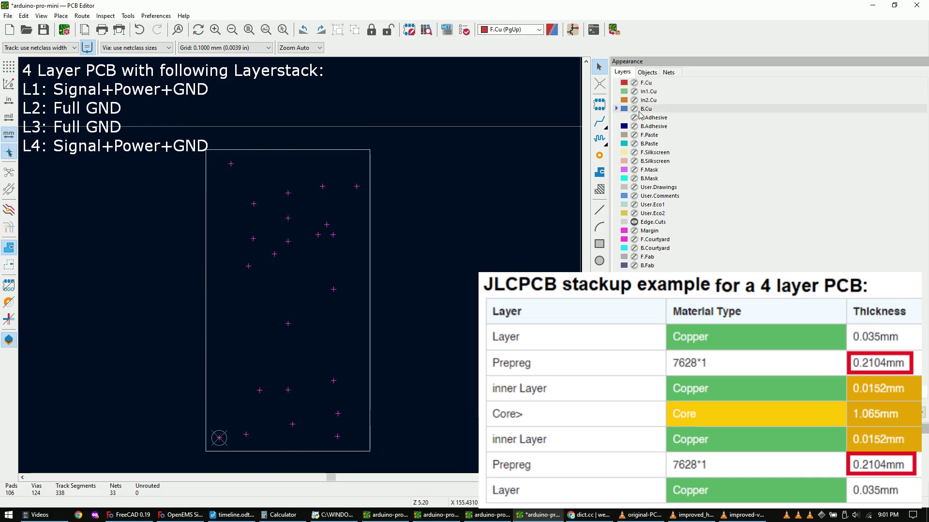
{"action": "left_click", "coordinate": [634, 110]}
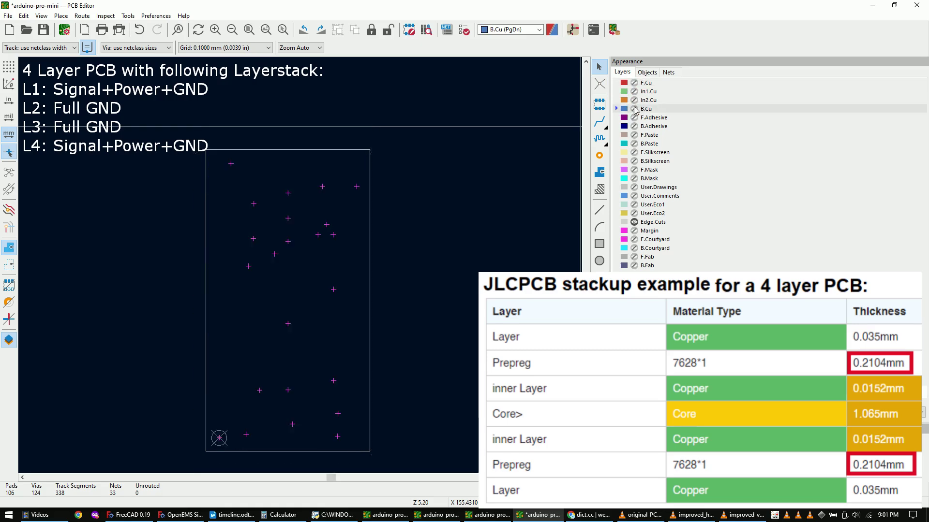
{"action": "left_click", "coordinate": [633, 101]}
{"action": "left_click", "coordinate": [633, 109]}
{"action": "left_click", "coordinate": [633, 82]}
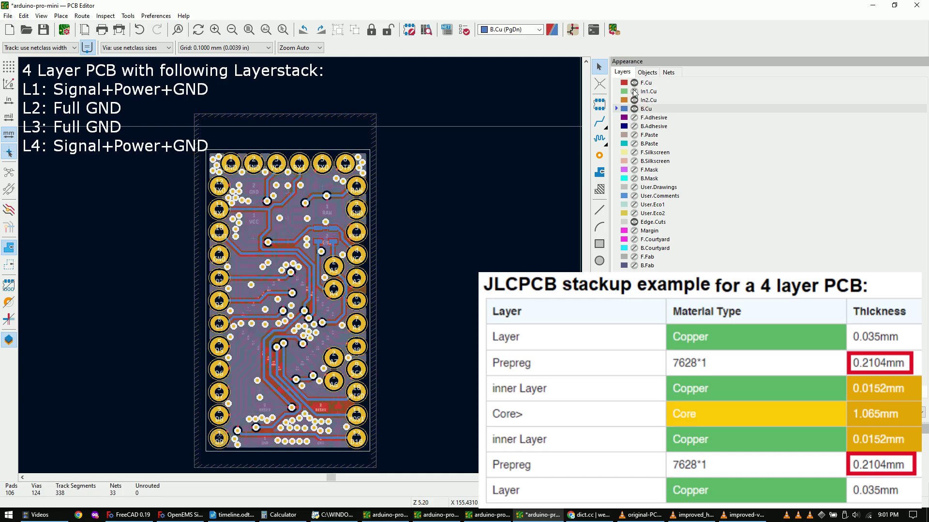
{"action": "left_click", "coordinate": [633, 92]}
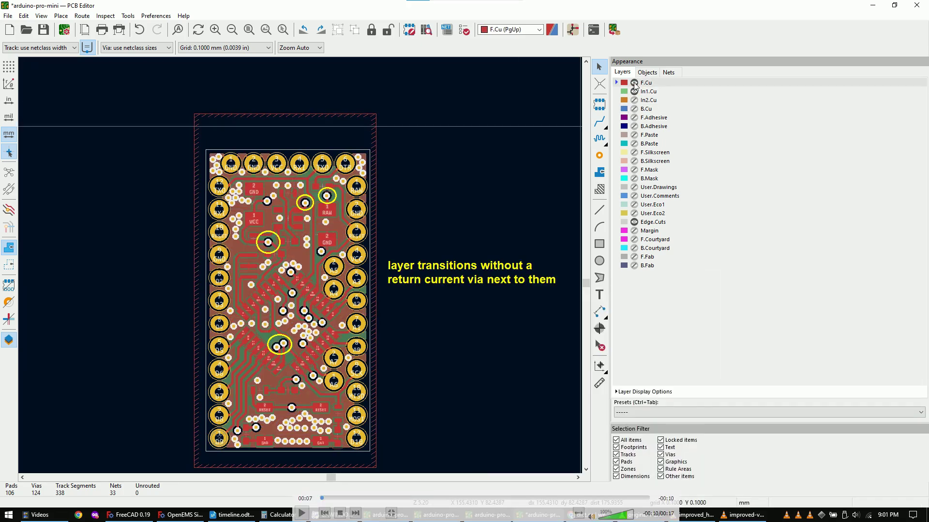